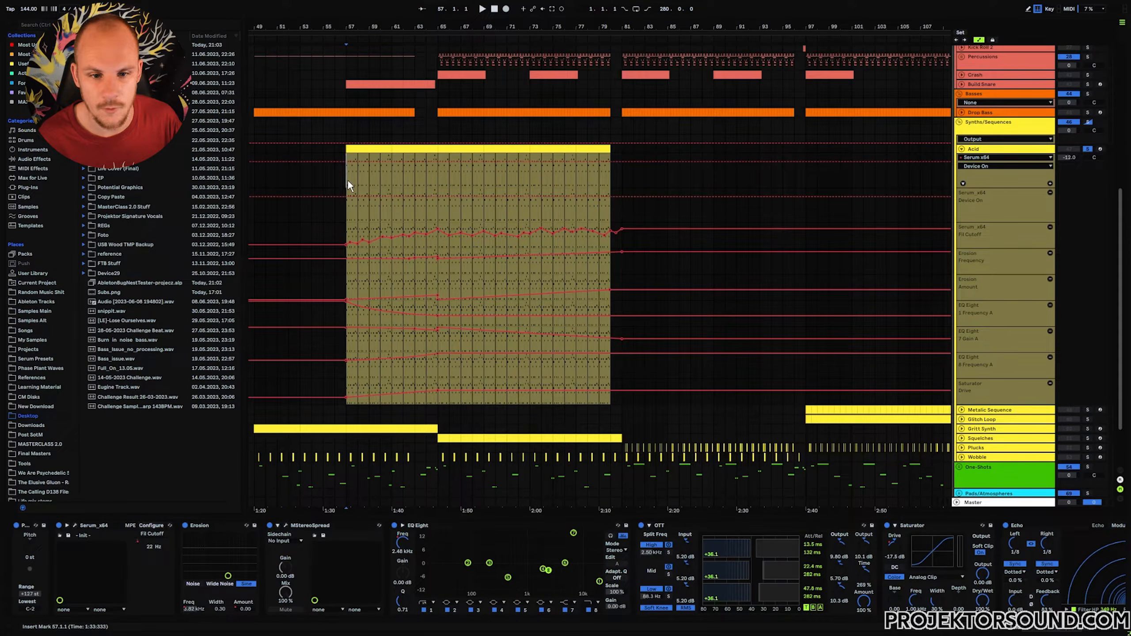
# Stop playback and open the Serum instrument window on the Acid track.
pyautogui.press('space')
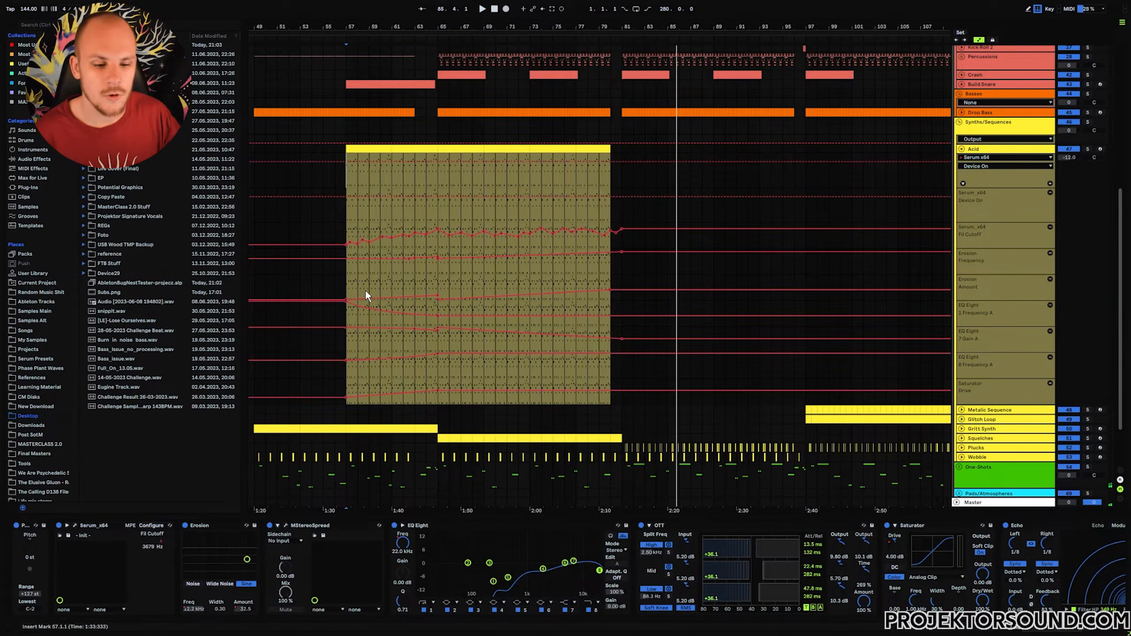
pyautogui.click(75, 526)
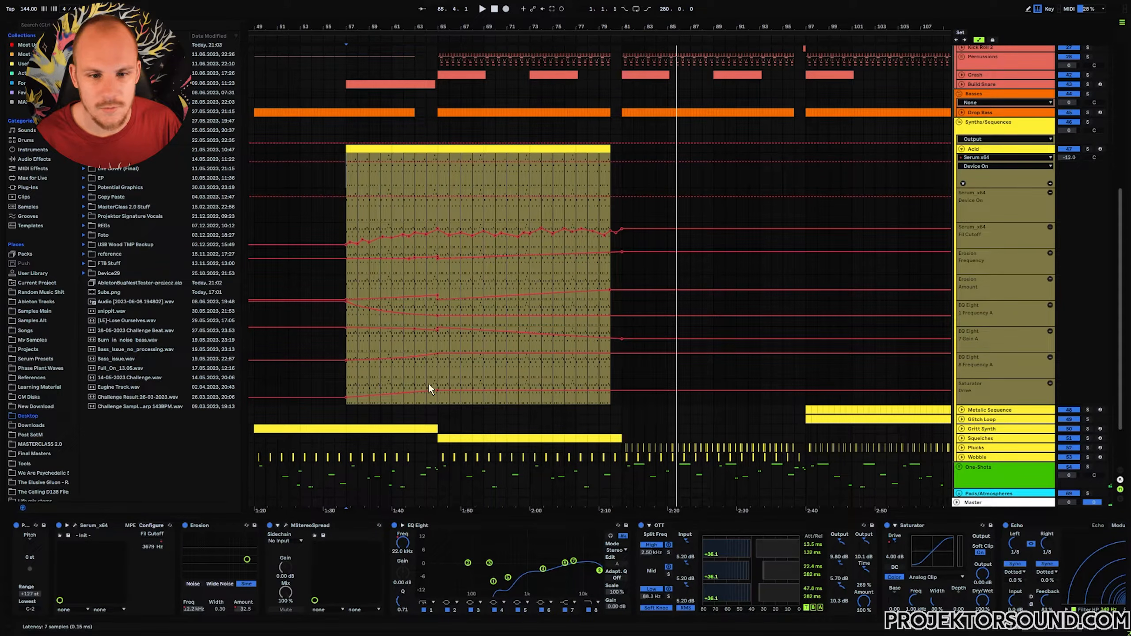
pyautogui.moveTo(456, 64); pyautogui.dragTo(524, 29)
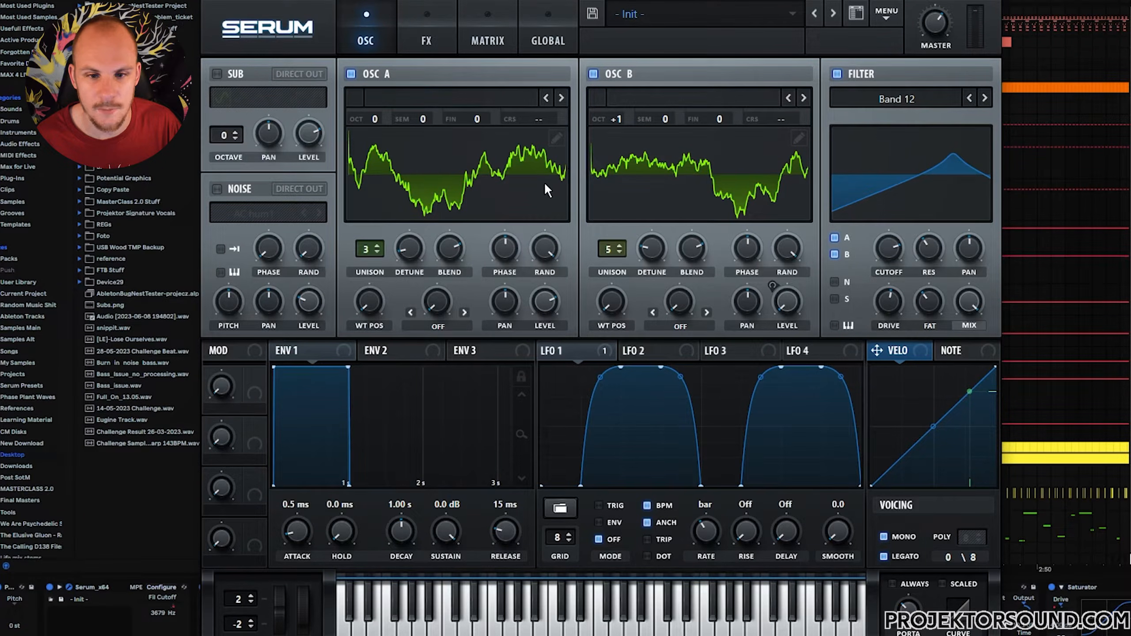
# Open Oscillator A's wavetable editor and draw a saw wave with the ramp drawing tool.
pyautogui.click(557, 136)
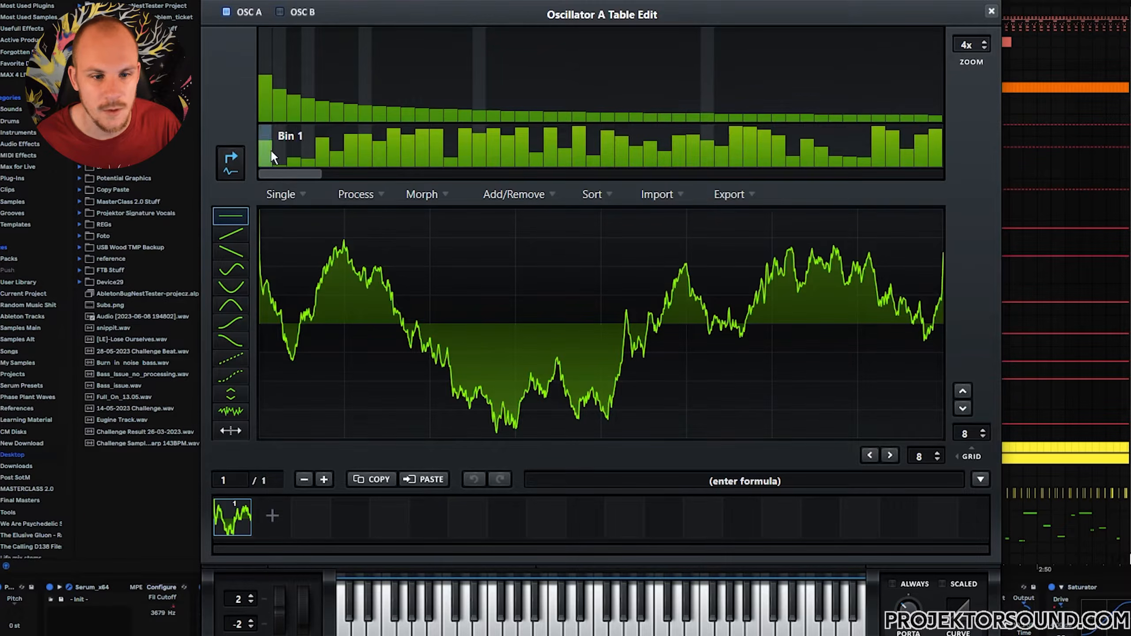
pyautogui.click(231, 233)
pyautogui.moveTo(263, 322); pyautogui.dragTo(545, 221)
pyautogui.moveTo(604, 437)
pyautogui.mouseDown()
pyautogui.moveTo(723, 386)
pyautogui.moveTo(907, 350)
pyautogui.moveTo(945, 324)
pyautogui.mouseUp()
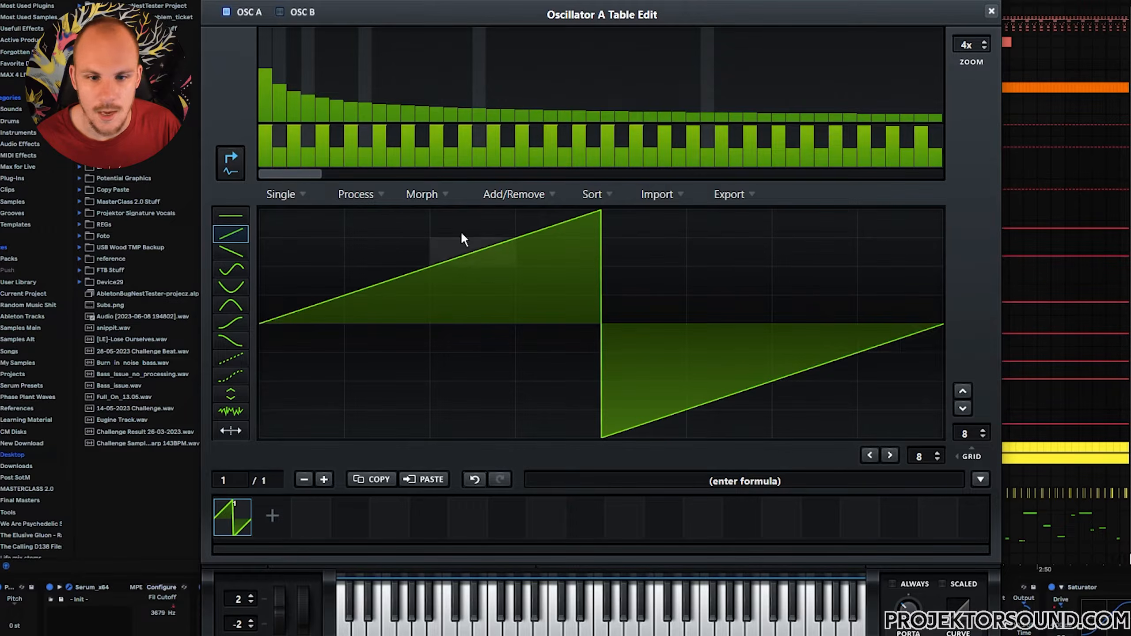
pyautogui.rightClick(262, 153)
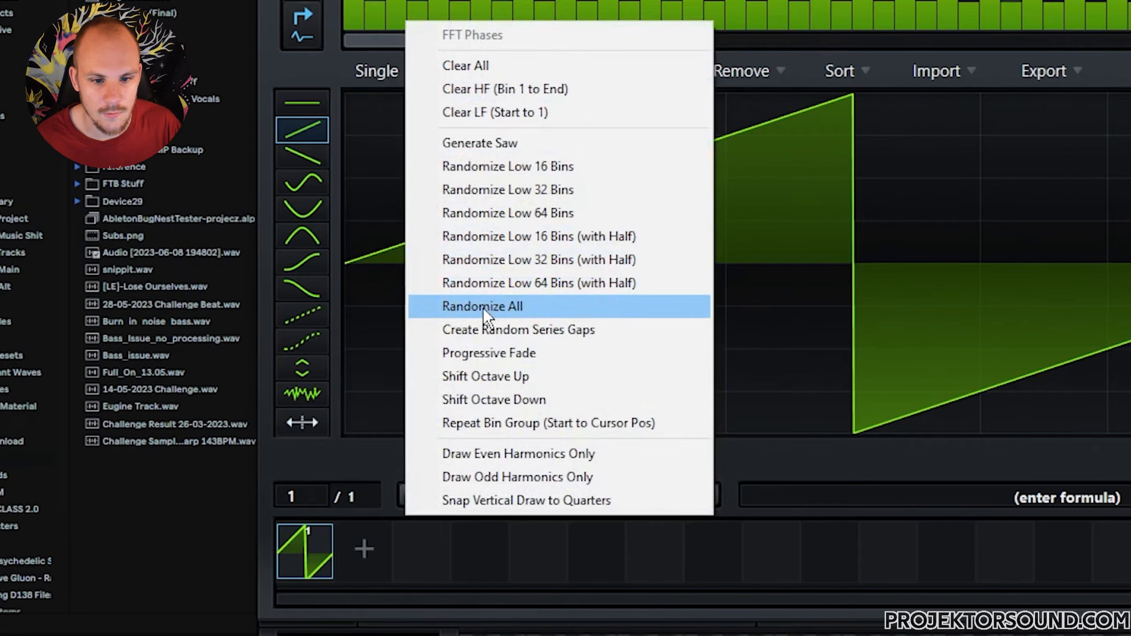
pyautogui.click(540, 316)
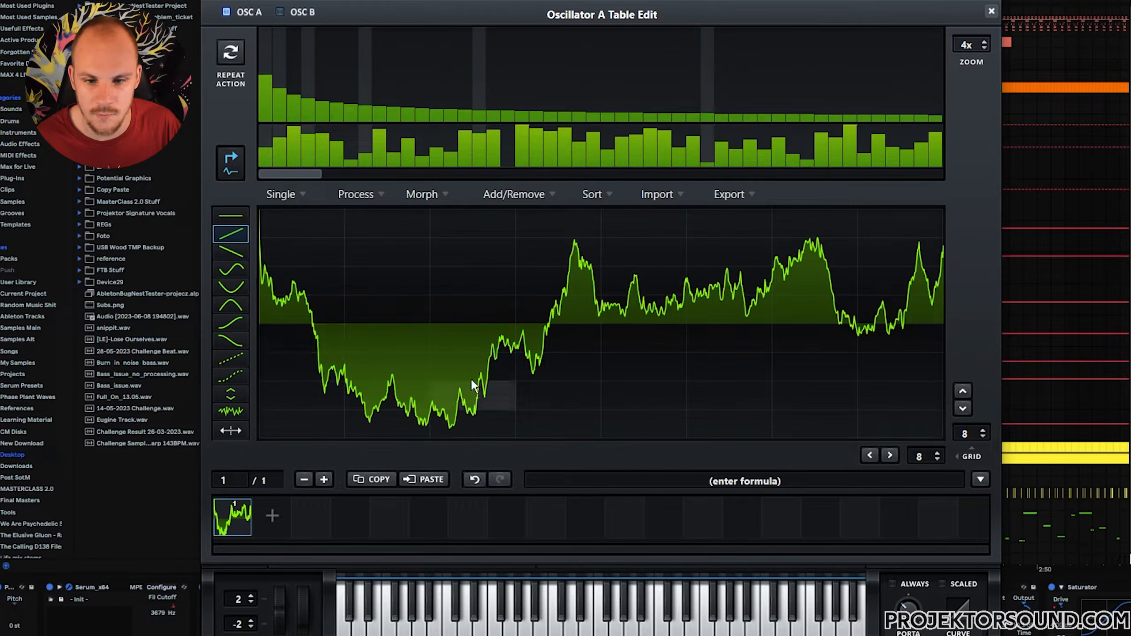
pyautogui.hotkey('ctrl', 'z')
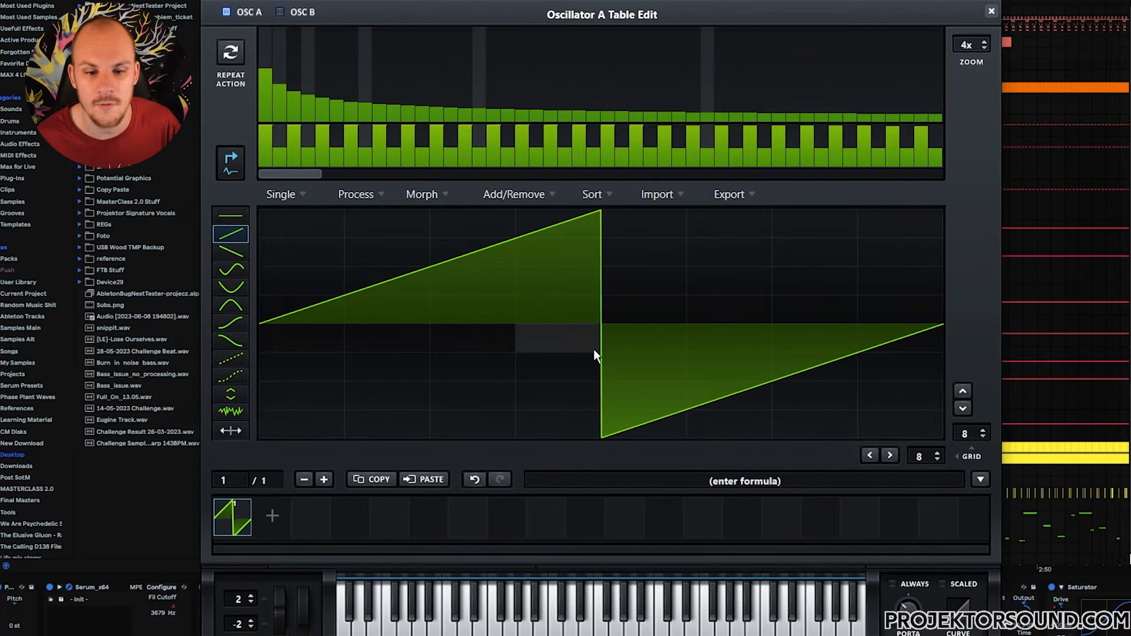
# Randomize all FFT phases of Oscillator A's saw wavetable.
pyautogui.rightClick(308, 160)
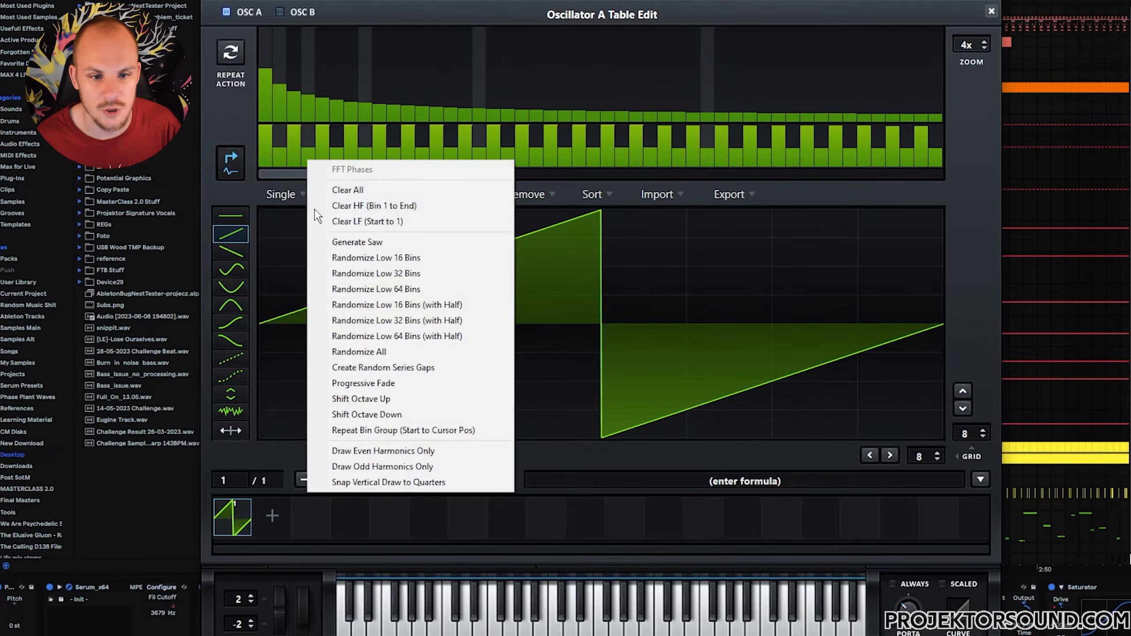
pyautogui.click(383, 351)
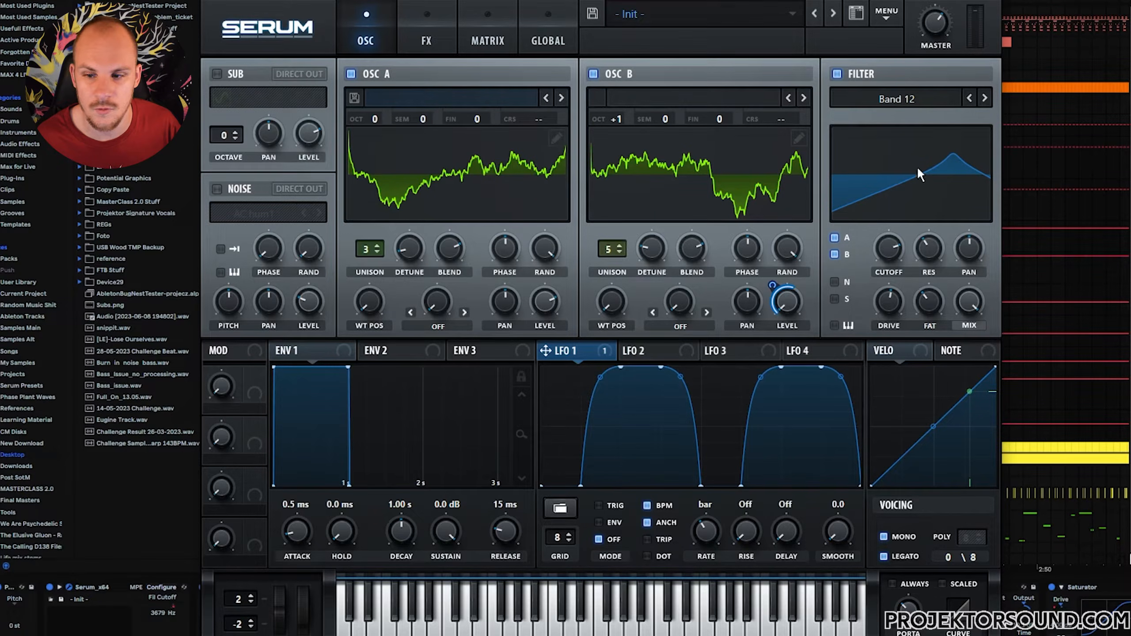
# Review Serum's effects and oscillator pages, then close the plugin window.
pyautogui.click(423, 26)
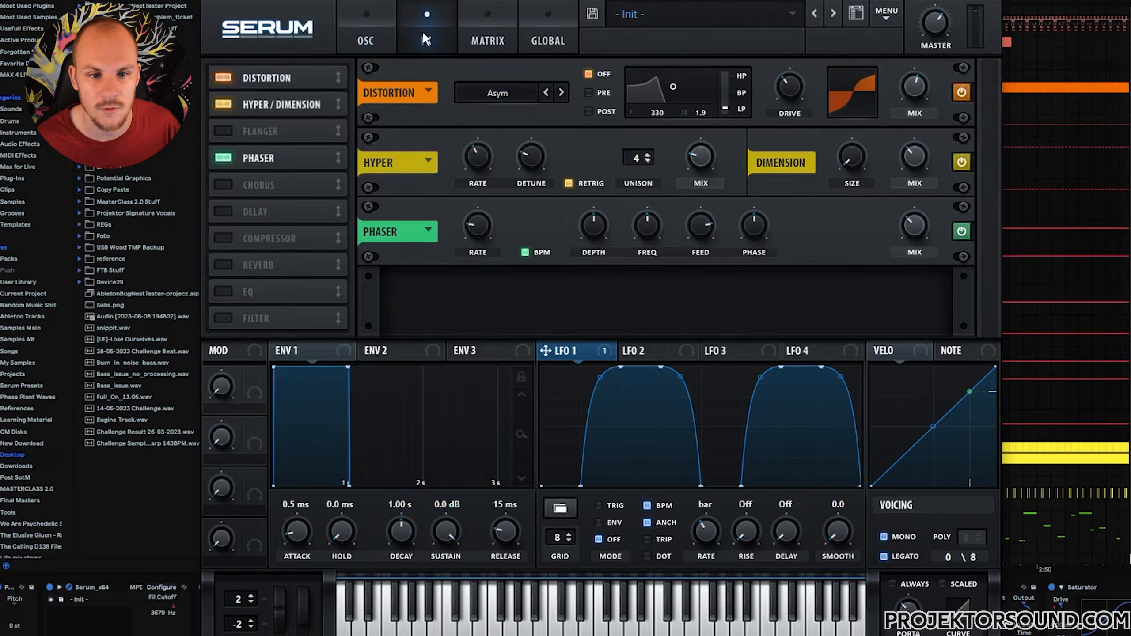
pyautogui.click(365, 43)
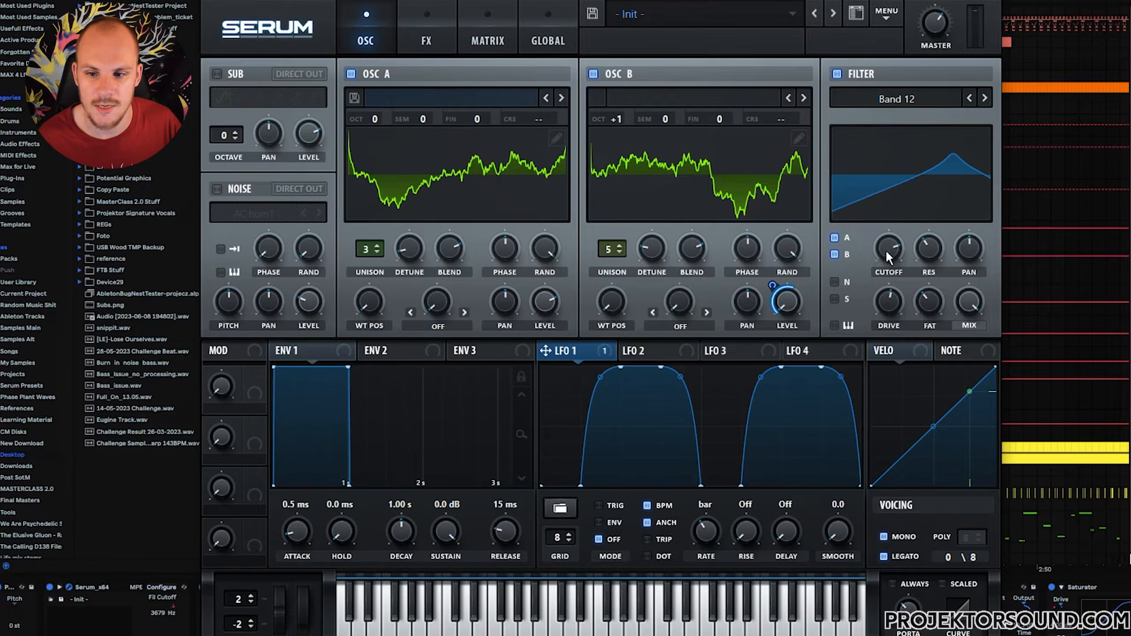
pyautogui.click(898, 250)
pyautogui.click(994, 1)
pyautogui.click(589, 1)
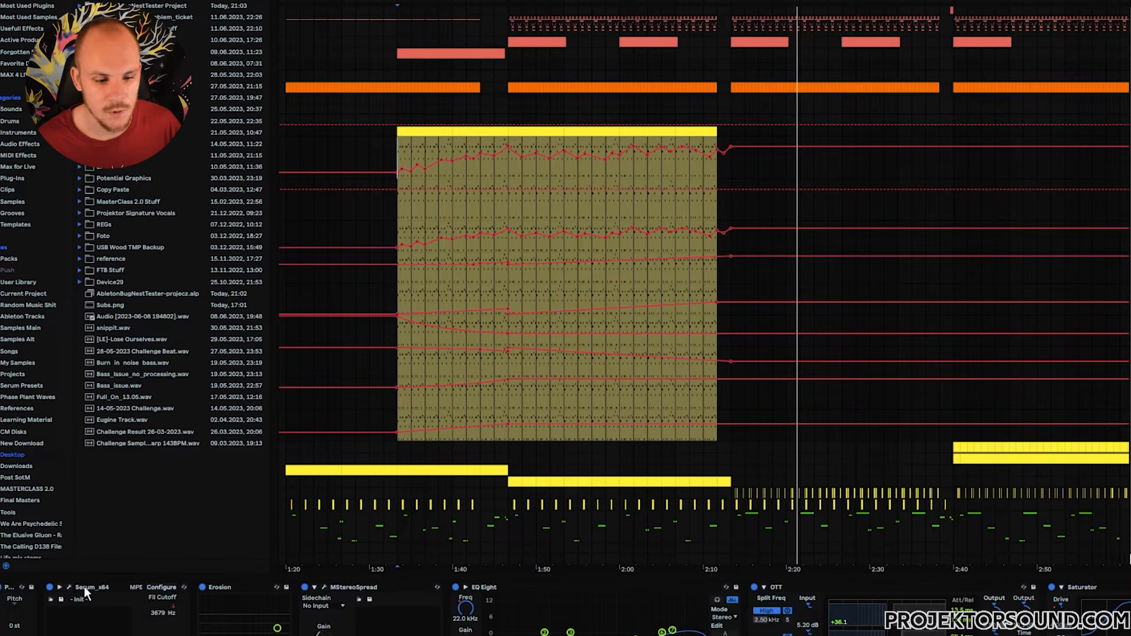
# Reopen Serum, check its effects page, close it and toggle playback of the arrangement.
pyautogui.click(70, 587)
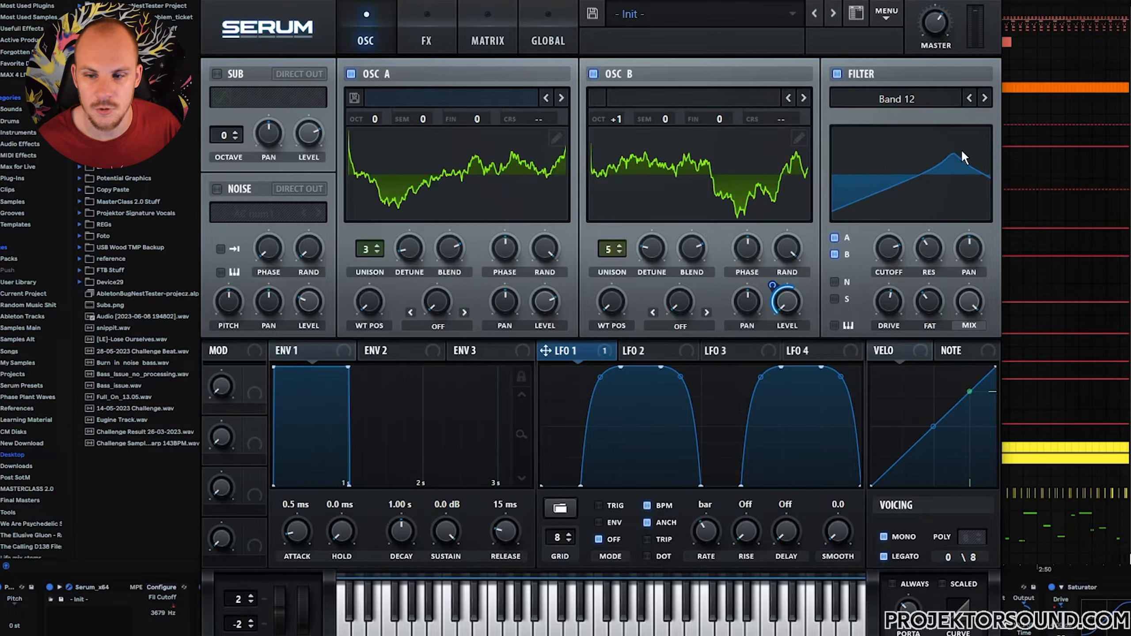
pyautogui.click(426, 41)
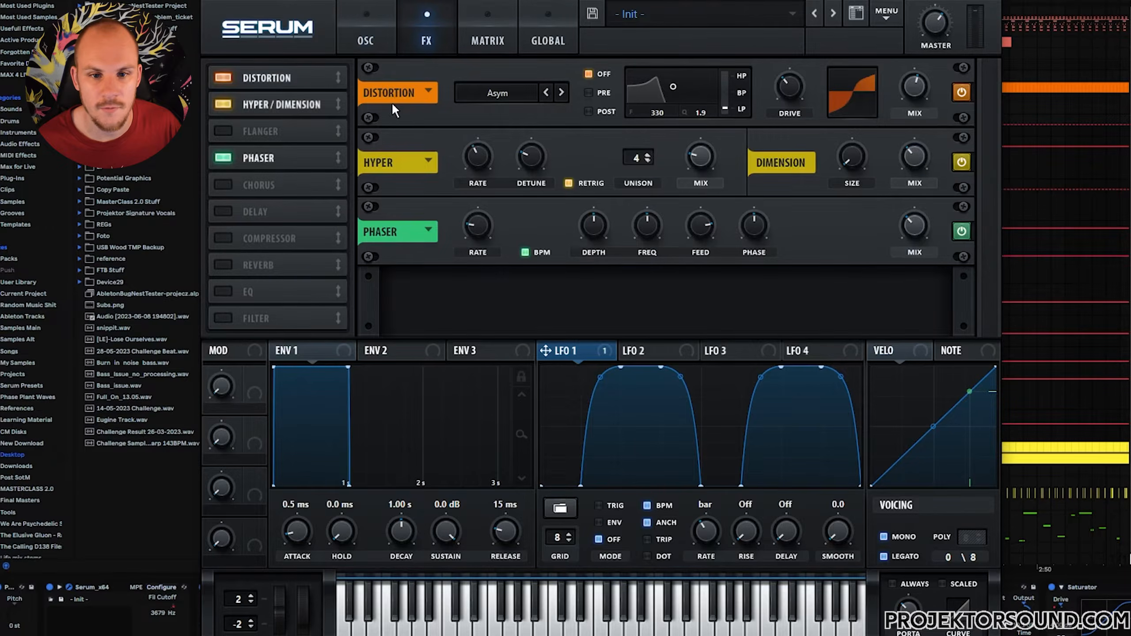
pyautogui.click(988, 2)
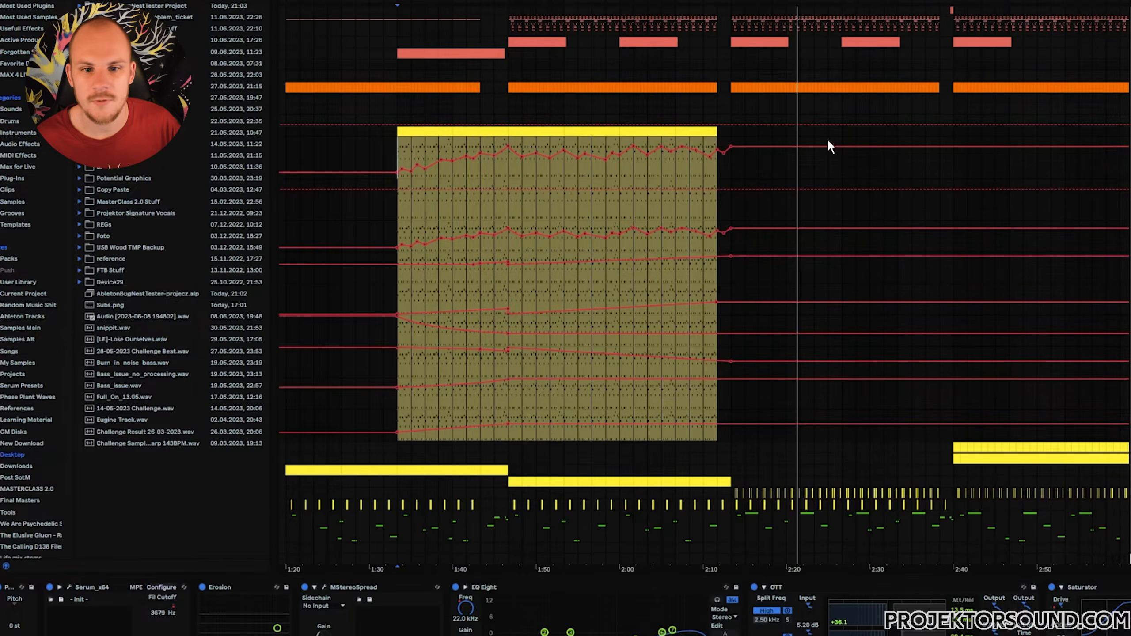
pyautogui.click(508, 169)
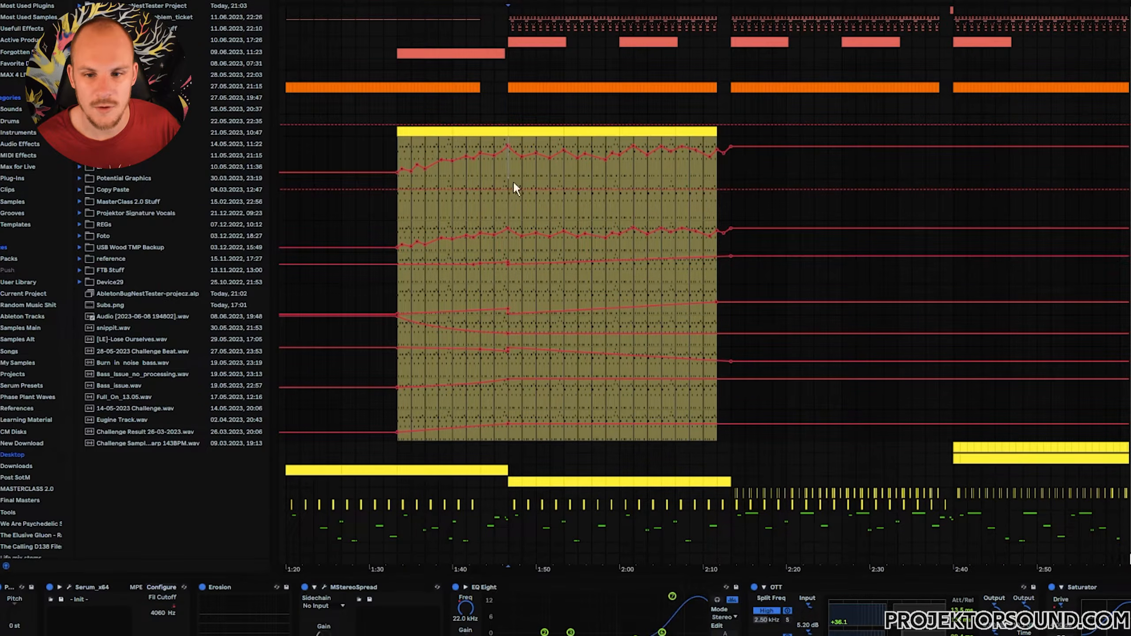
pyautogui.press('space')
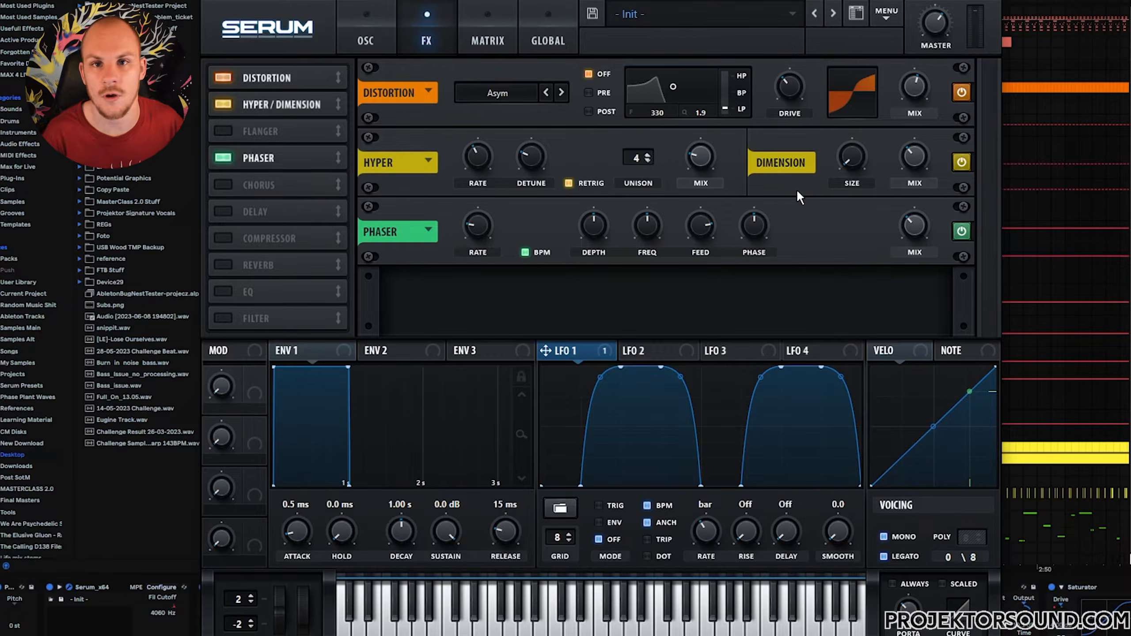
# Switch between Serum's oscillator and effects pages while closing and reopening the plugin.
pyautogui.click(364, 37)
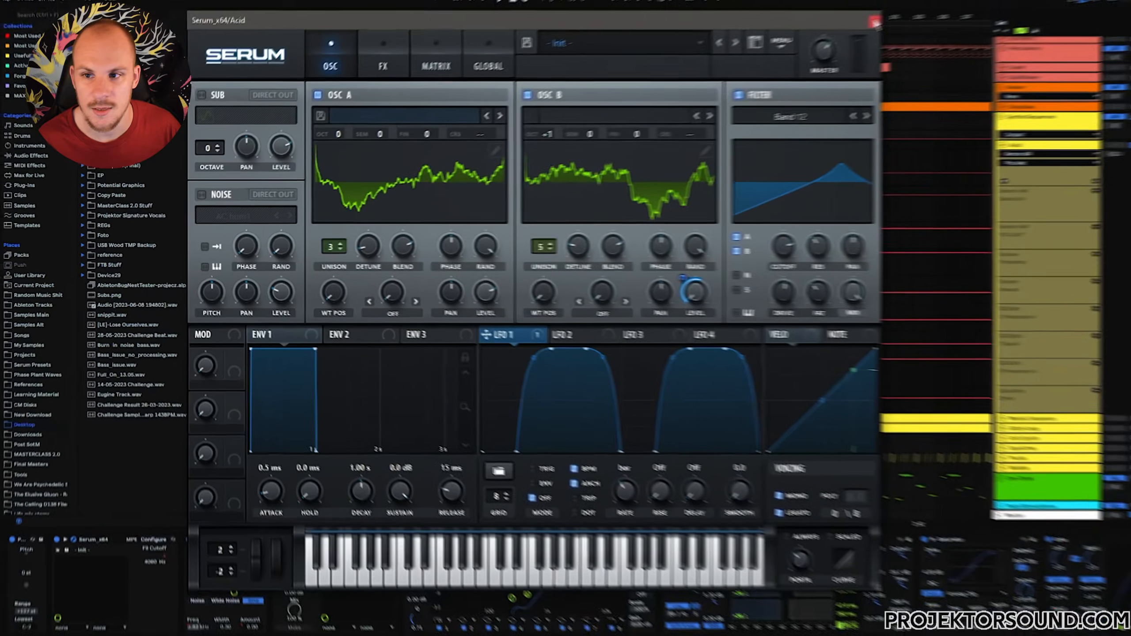
pyautogui.click(876, 21)
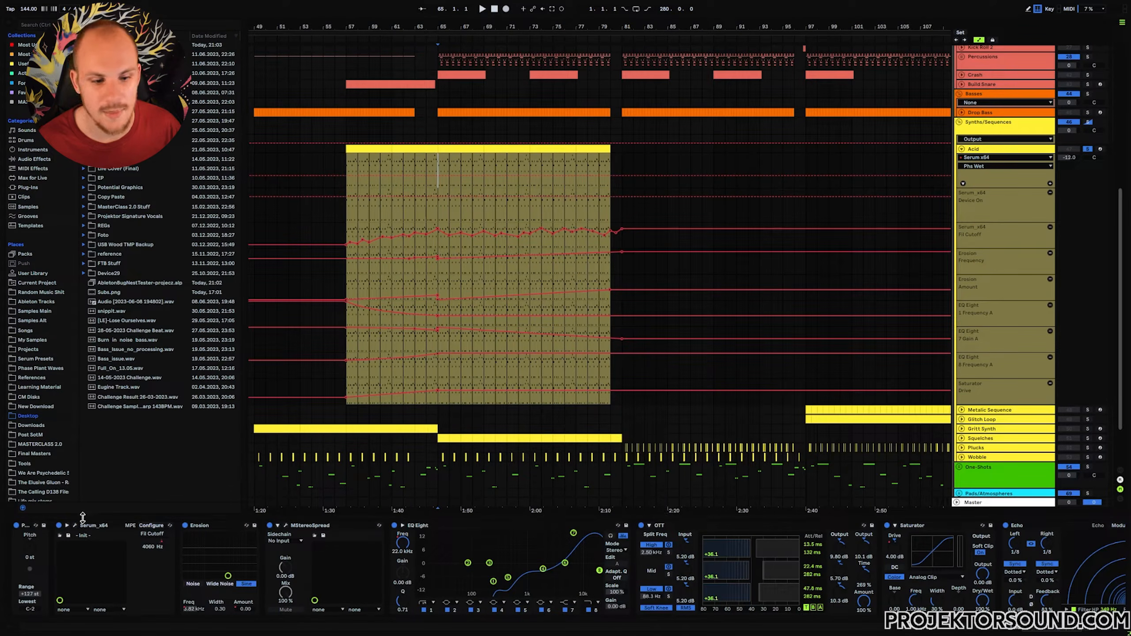
pyautogui.click(74, 526)
pyautogui.click(371, 77)
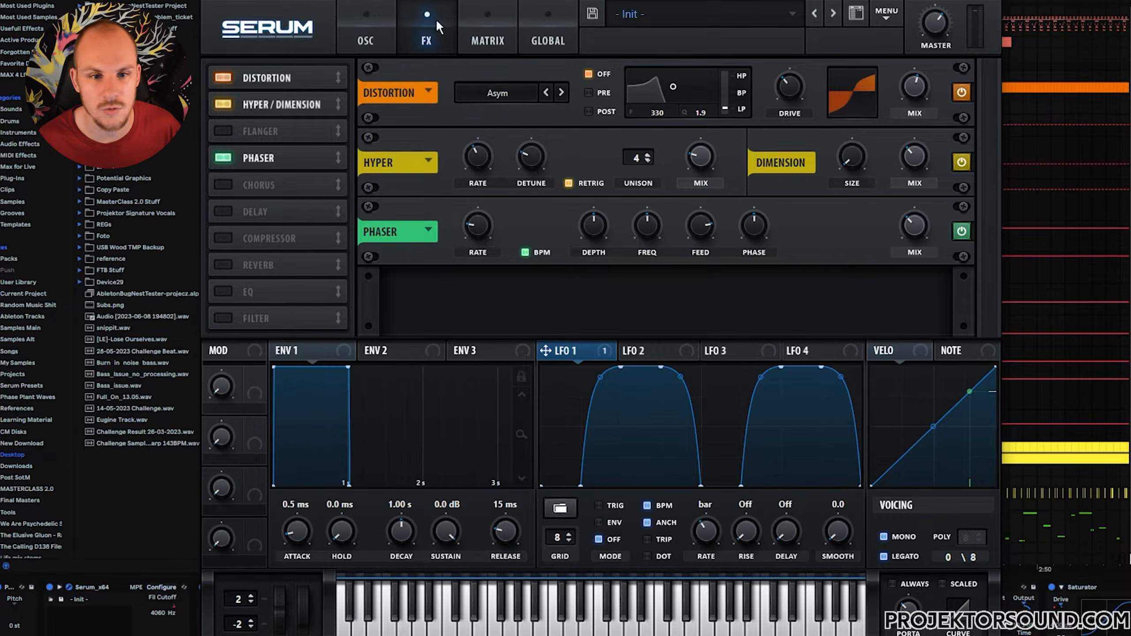
pyautogui.click(365, 41)
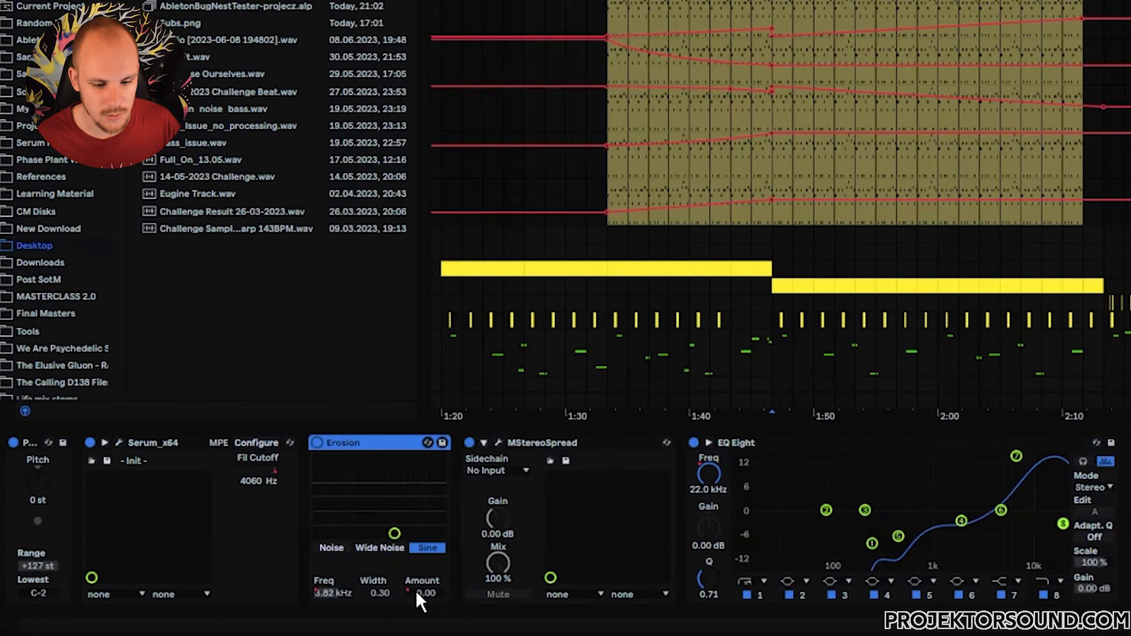
# Paste the copied wobbling automation over the second half of the top automation lane in the Acid clip.
pyautogui.click(412, 593)
pyautogui.click(330, 591)
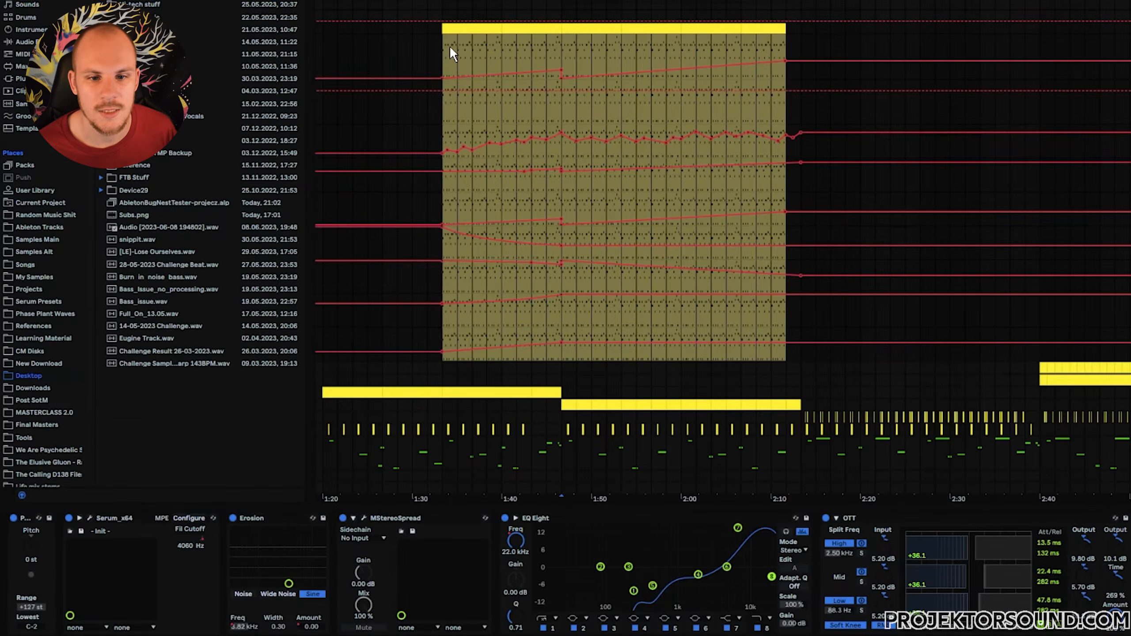
pyautogui.moveTo(454, 51); pyautogui.dragTo(561, 53)
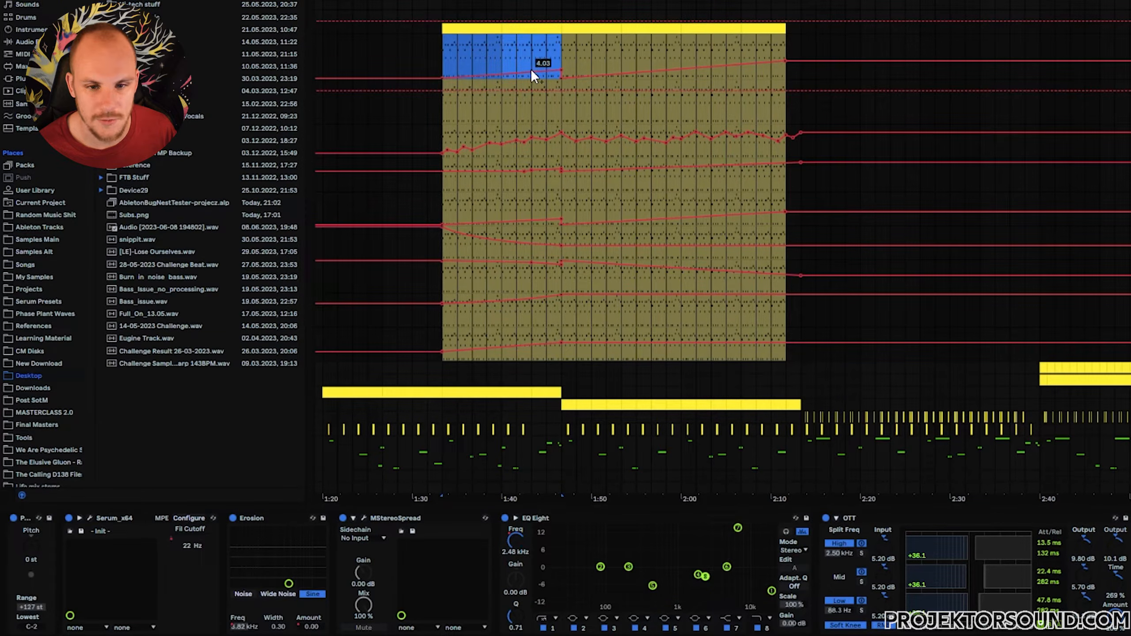
pyautogui.click(562, 40)
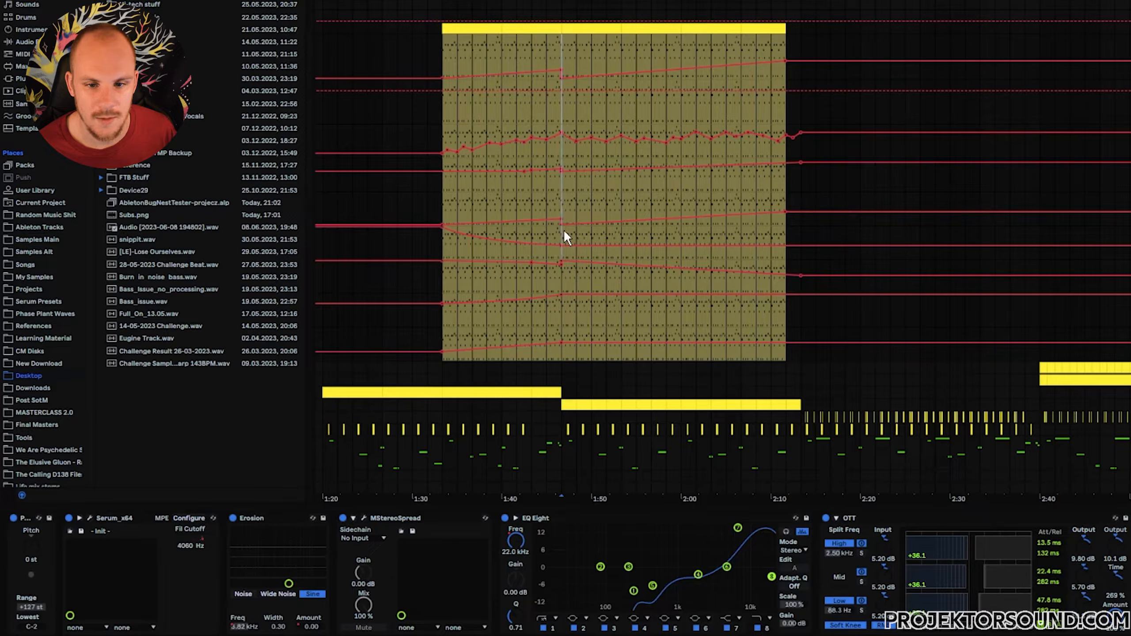
pyautogui.moveTo(557, 67)
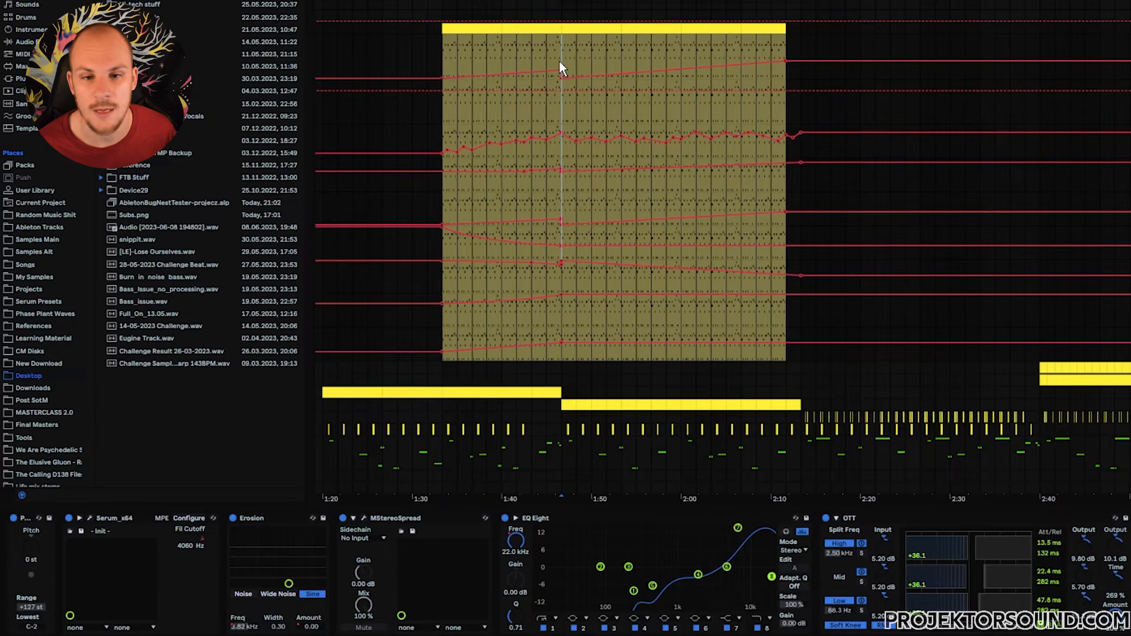
pyautogui.moveTo(566, 60); pyautogui.dragTo(800, 55)
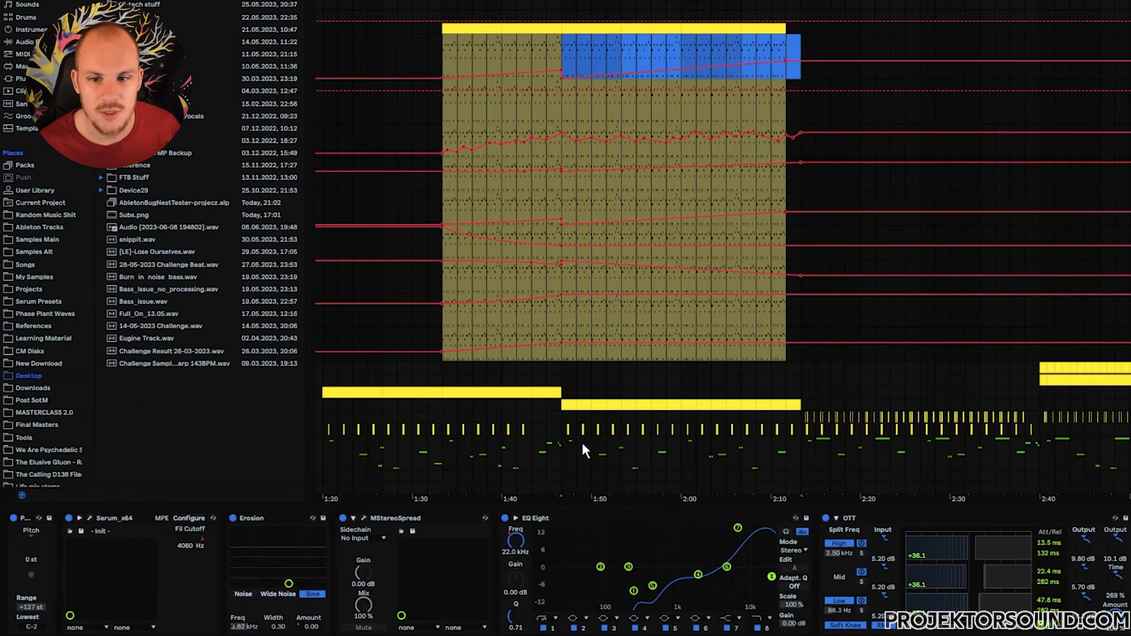
pyautogui.hotkey('ctrl', 'v')
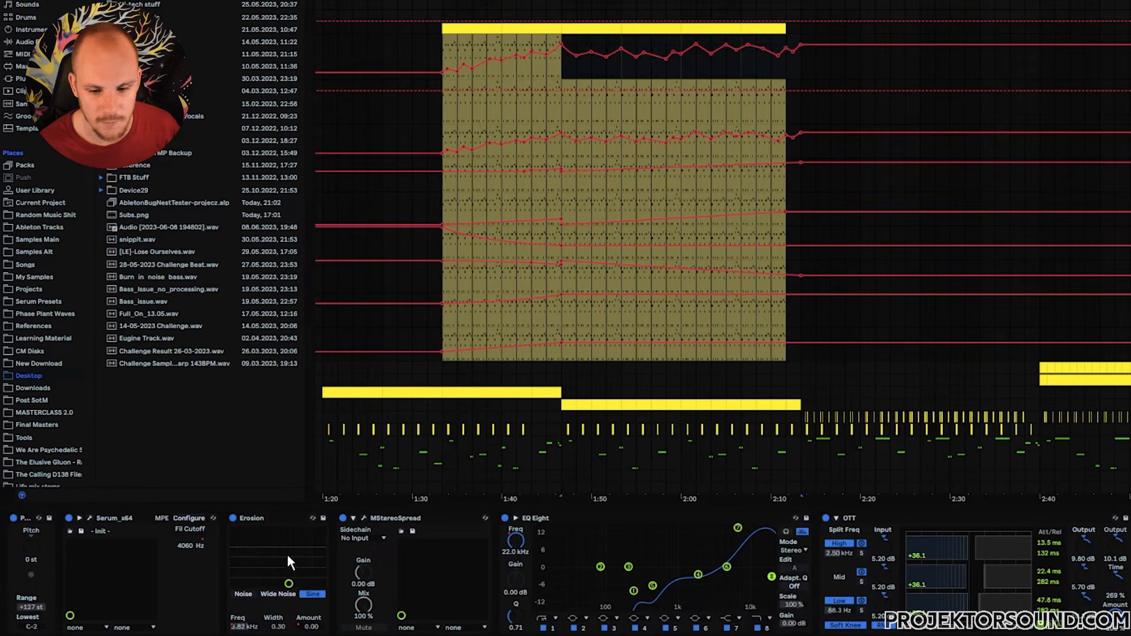
# Select devices in the Acid track's chain and review Serum's pages before closing the plugin.
pyautogui.click(538, 518)
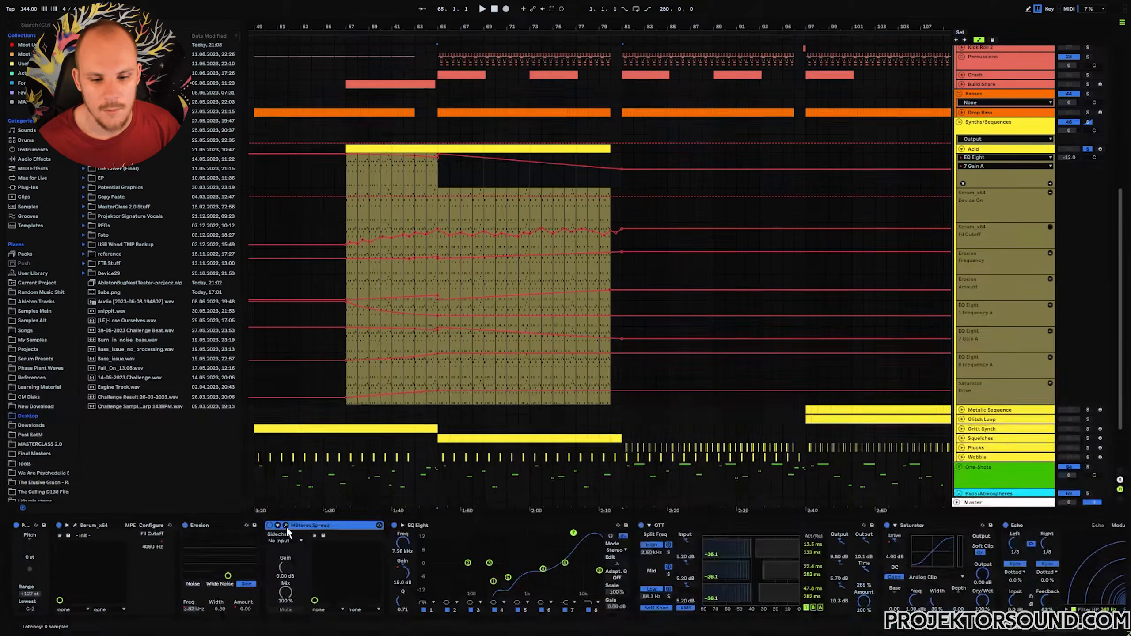
pyautogui.click(365, 519)
pyautogui.moveTo(317, 84); pyautogui.dragTo(483, 86)
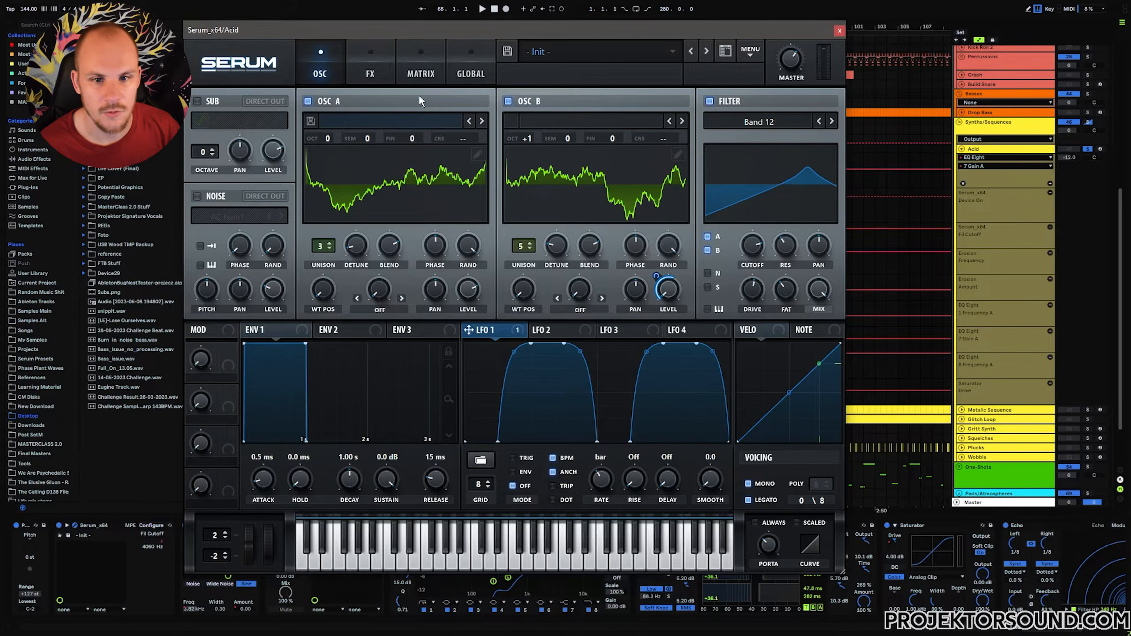
pyautogui.click(382, 73)
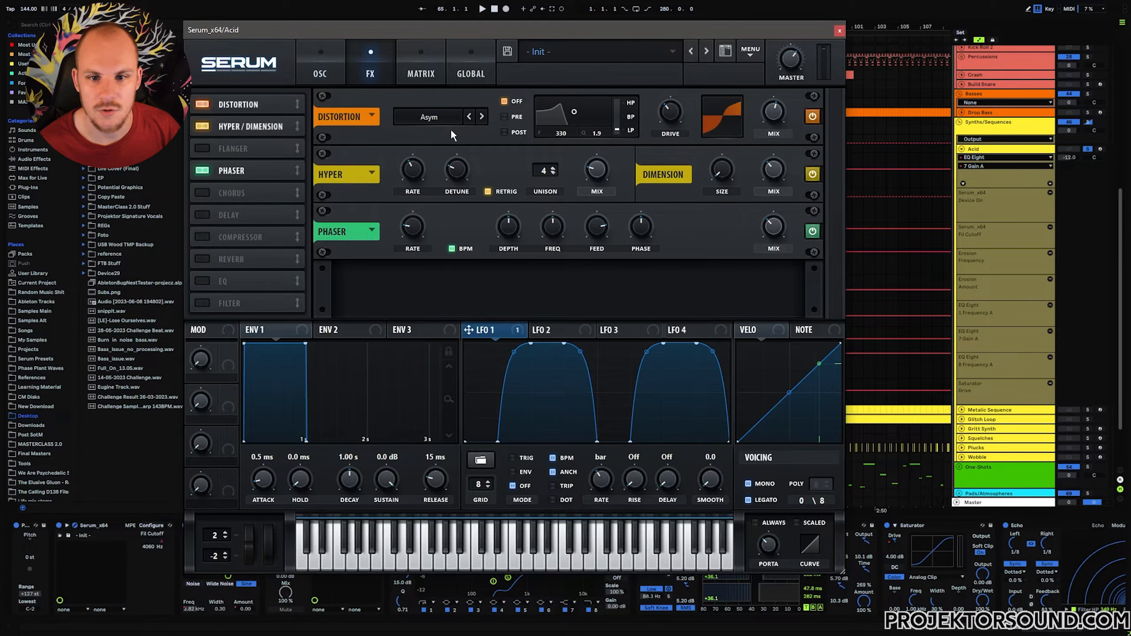
pyautogui.click(306, 67)
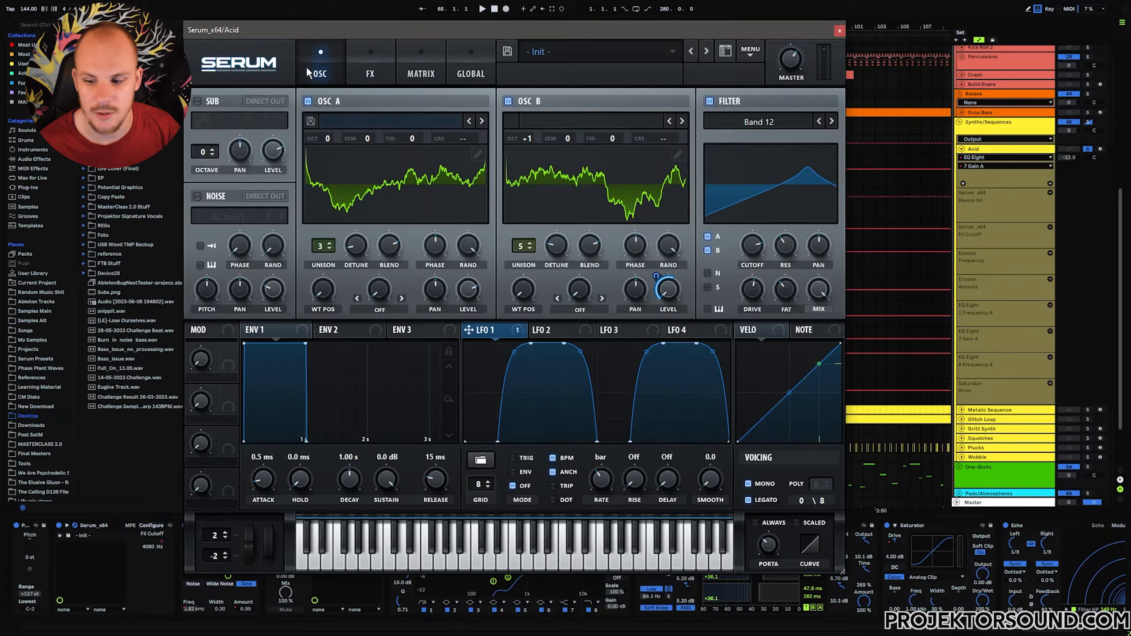
pyautogui.click(839, 31)
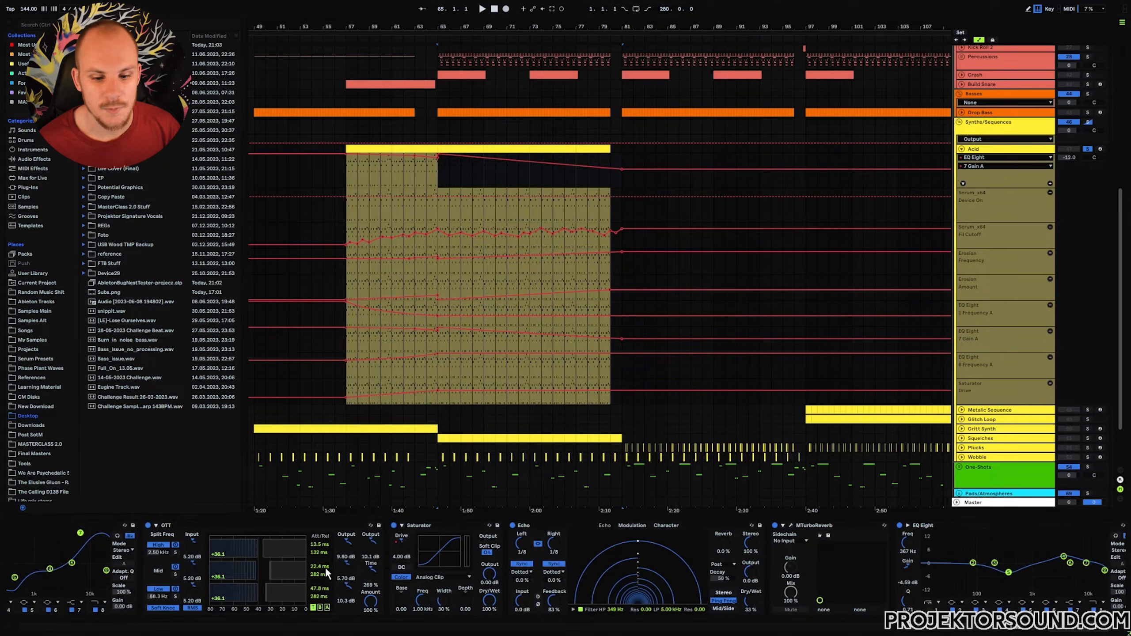
# Scroll the device chain to the OTT compressor and inspect its settings.
pyautogui.click(201, 524)
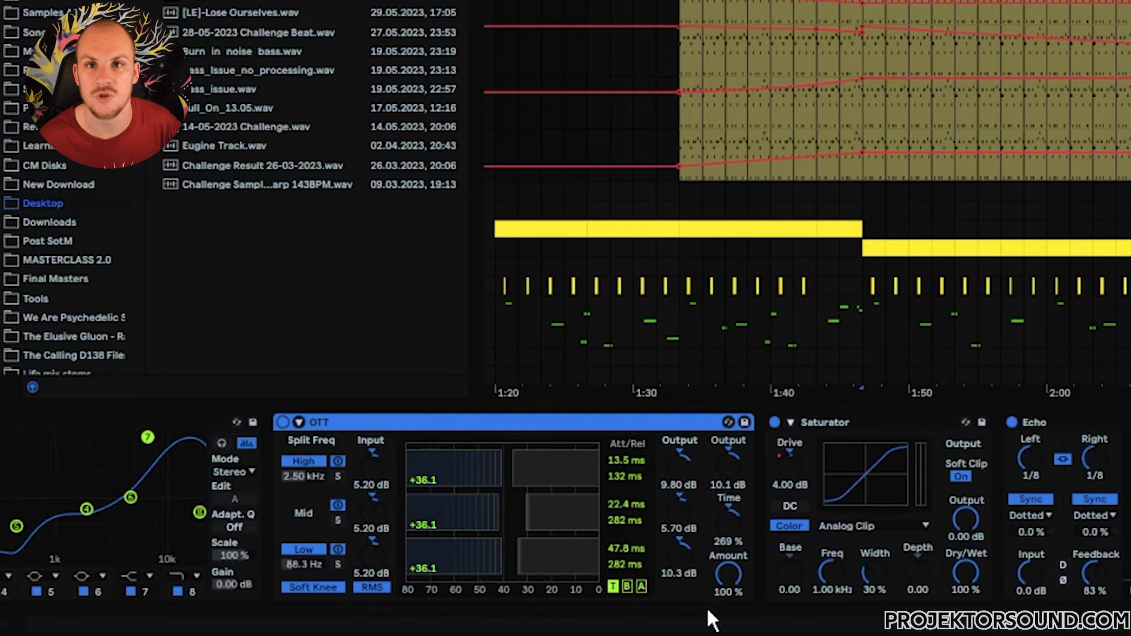
pyautogui.click(729, 582)
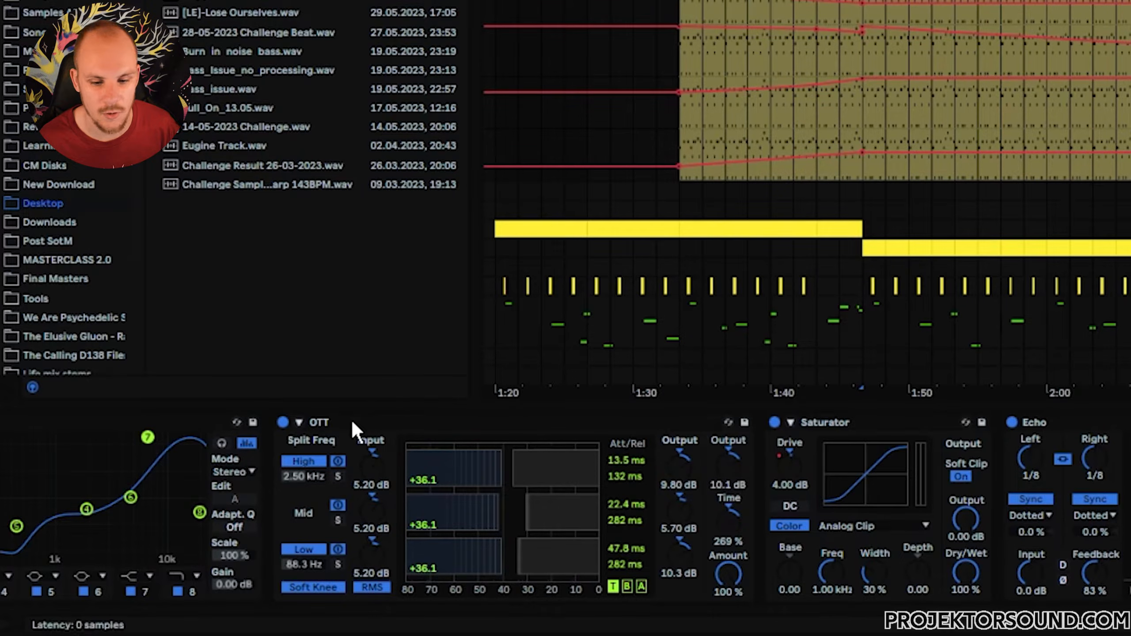
# Select the Saturator and inspect the first half of the top automation lane in the Acid clip.
pyautogui.click(830, 421)
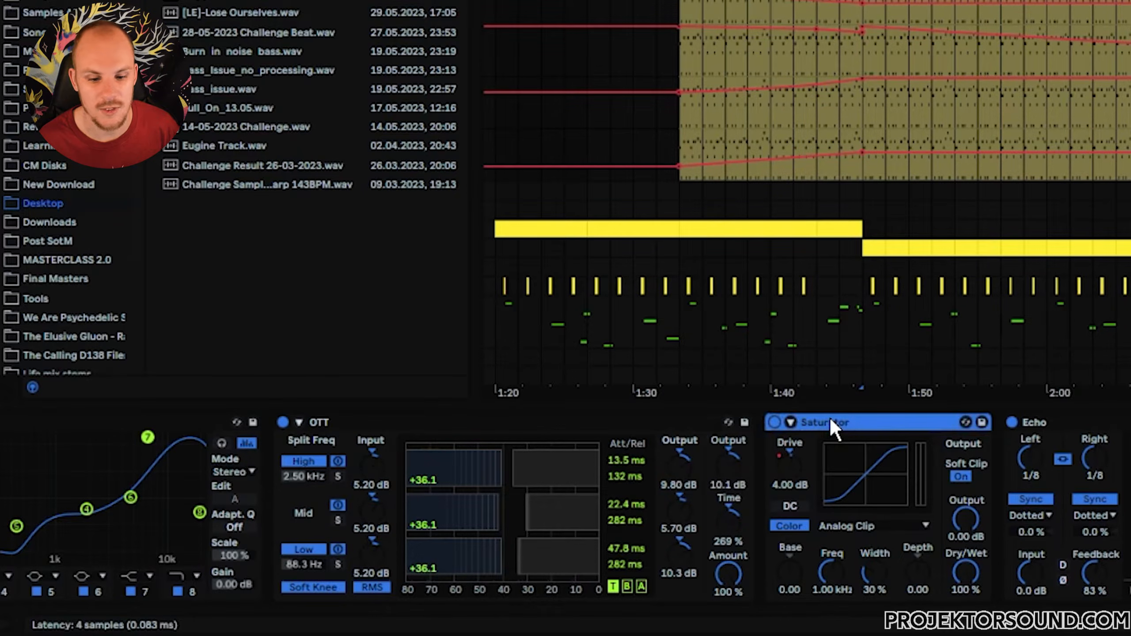
pyautogui.click(799, 511)
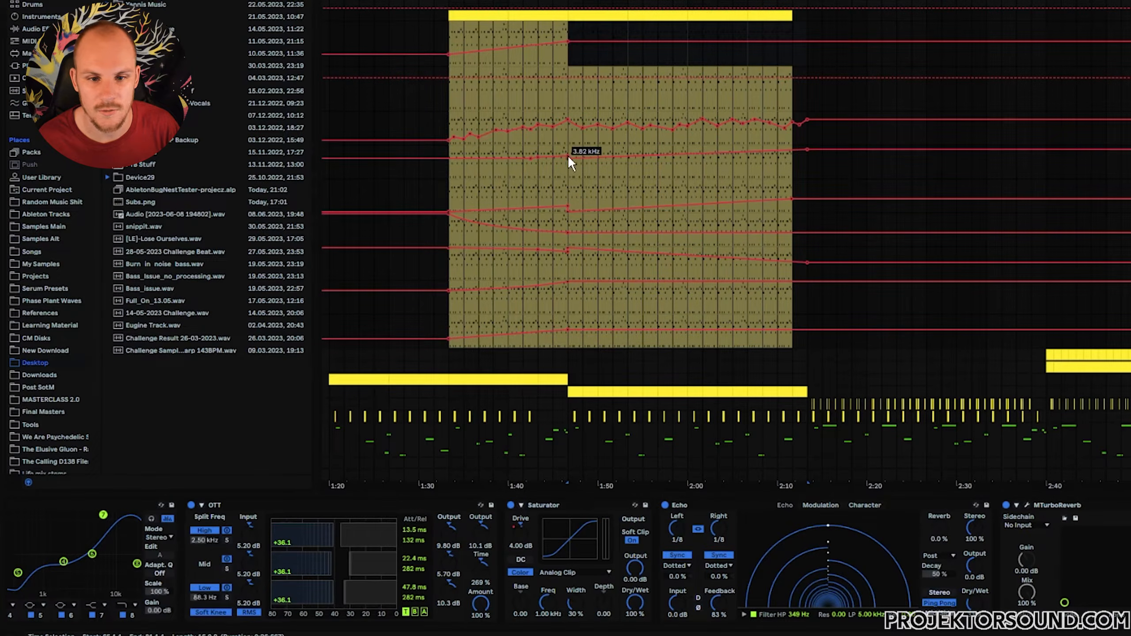
pyautogui.moveTo(452, 32); pyautogui.dragTo(563, 42)
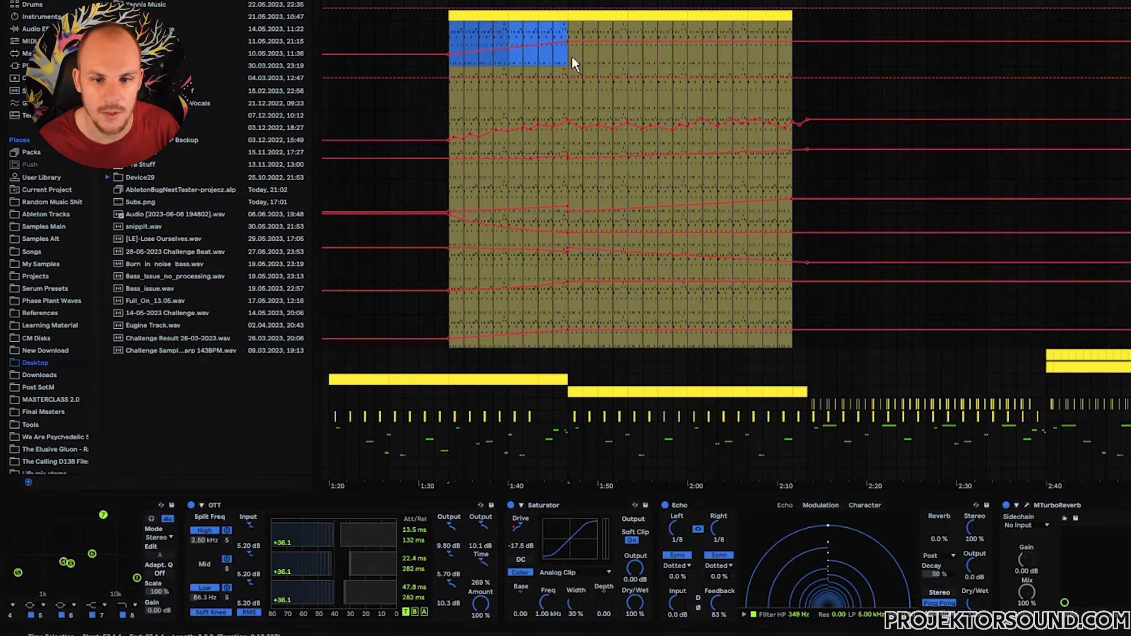
pyautogui.click(445, 46)
pyautogui.moveTo(451, 34); pyautogui.dragTo(564, 26)
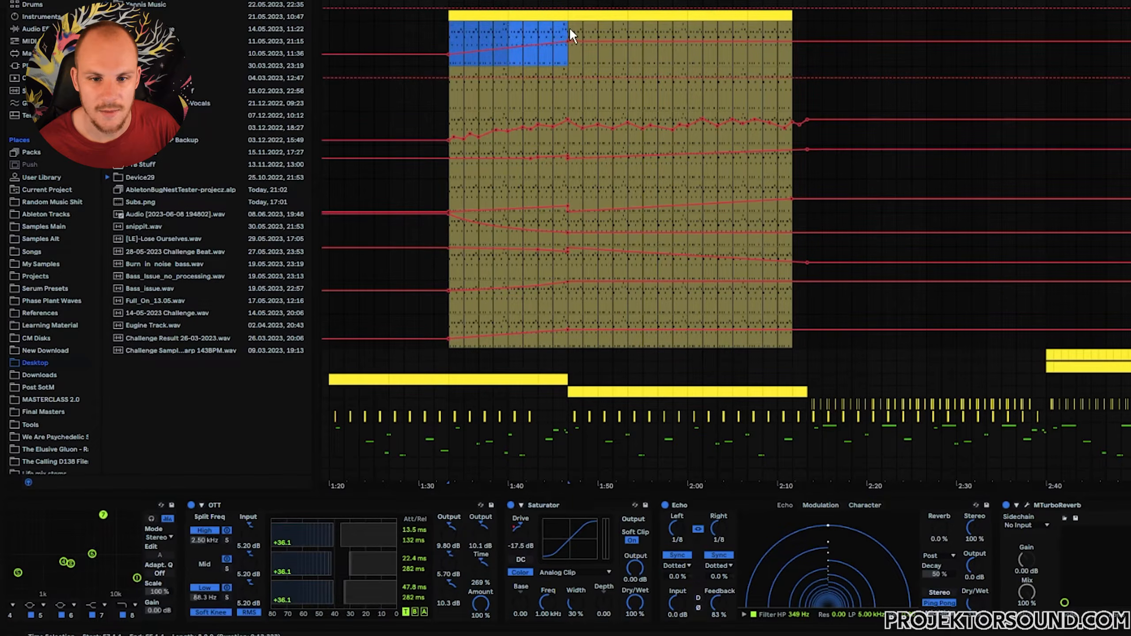
pyautogui.click(569, 28)
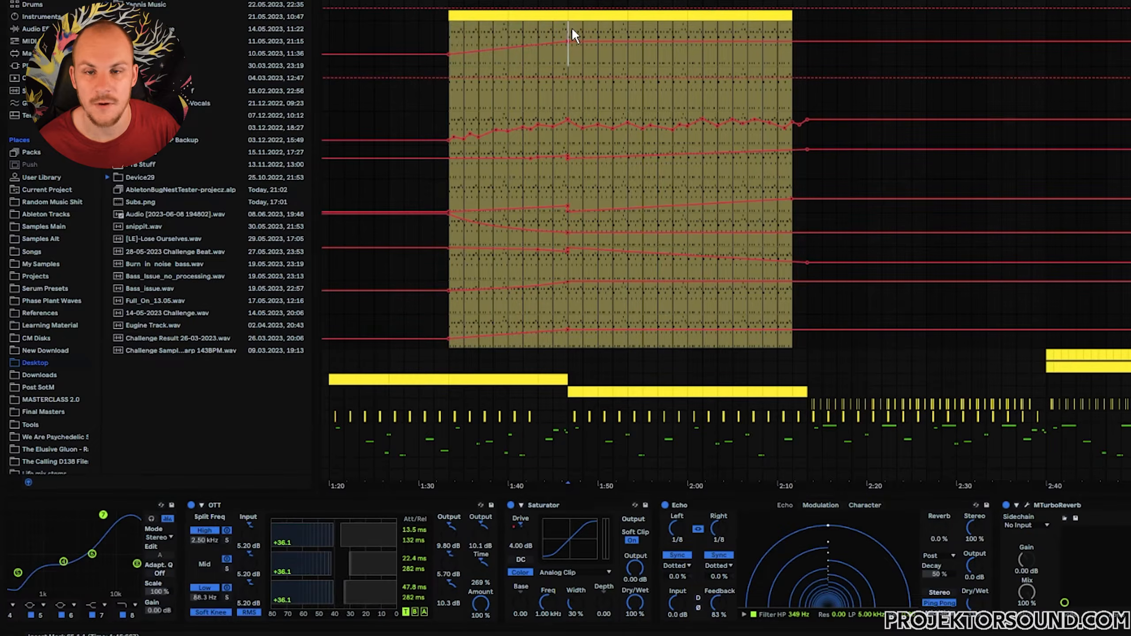
# Review the Echo, MTurboReverb and EQ Eight devices in the Acid track's chain, opening the reverb plugin window.
pyautogui.click(684, 506)
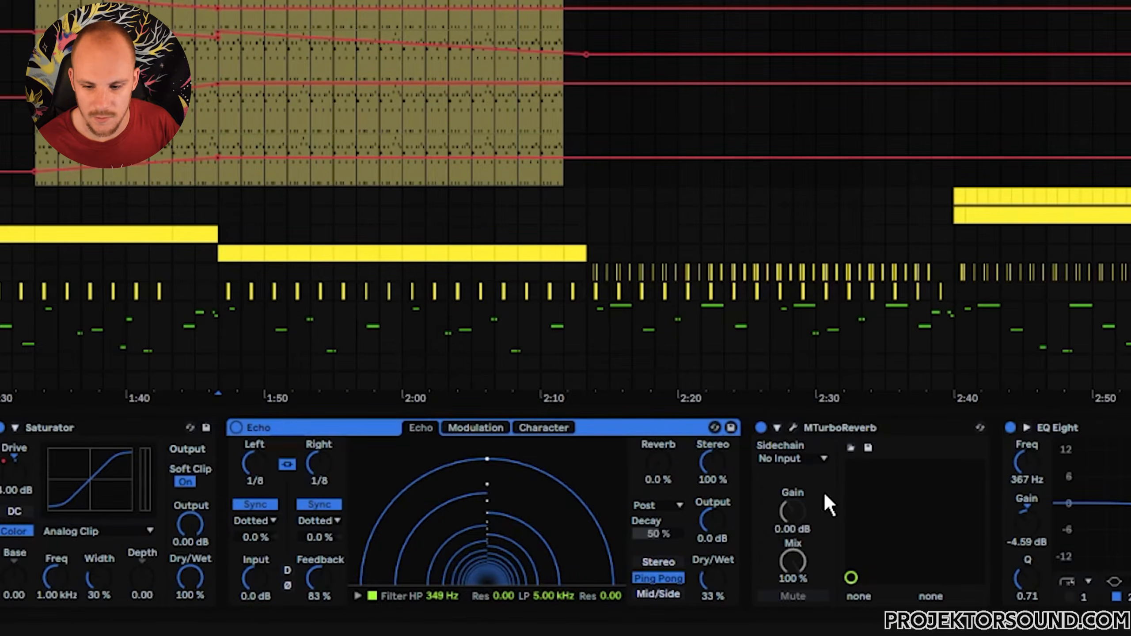
pyautogui.click(829, 428)
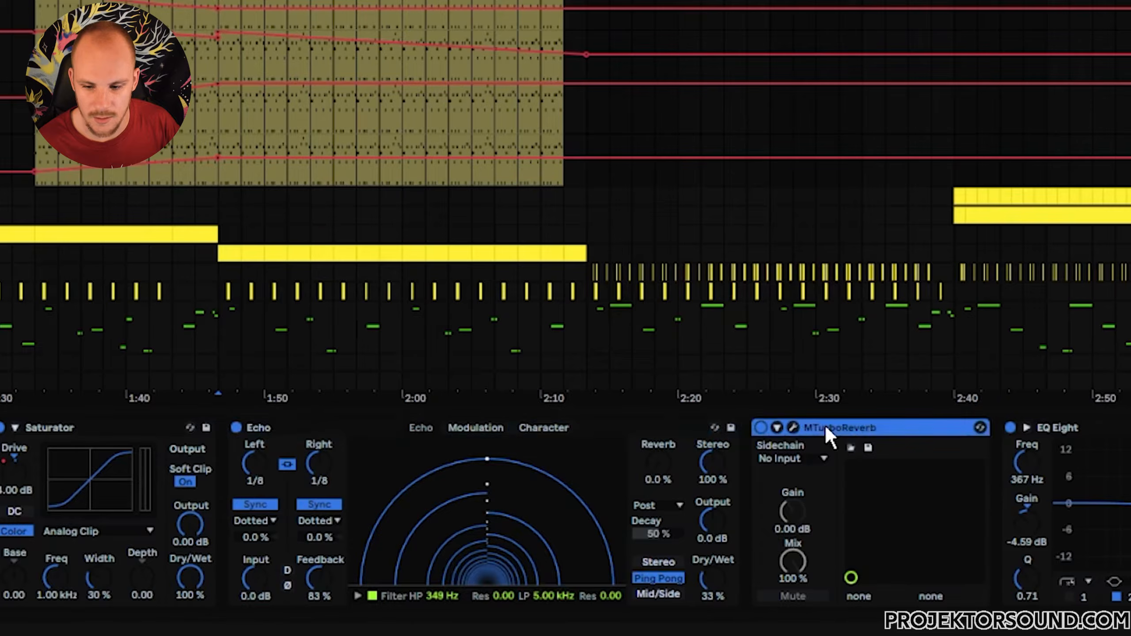
pyautogui.click(793, 428)
pyautogui.moveTo(405, 43); pyautogui.dragTo(606, 46)
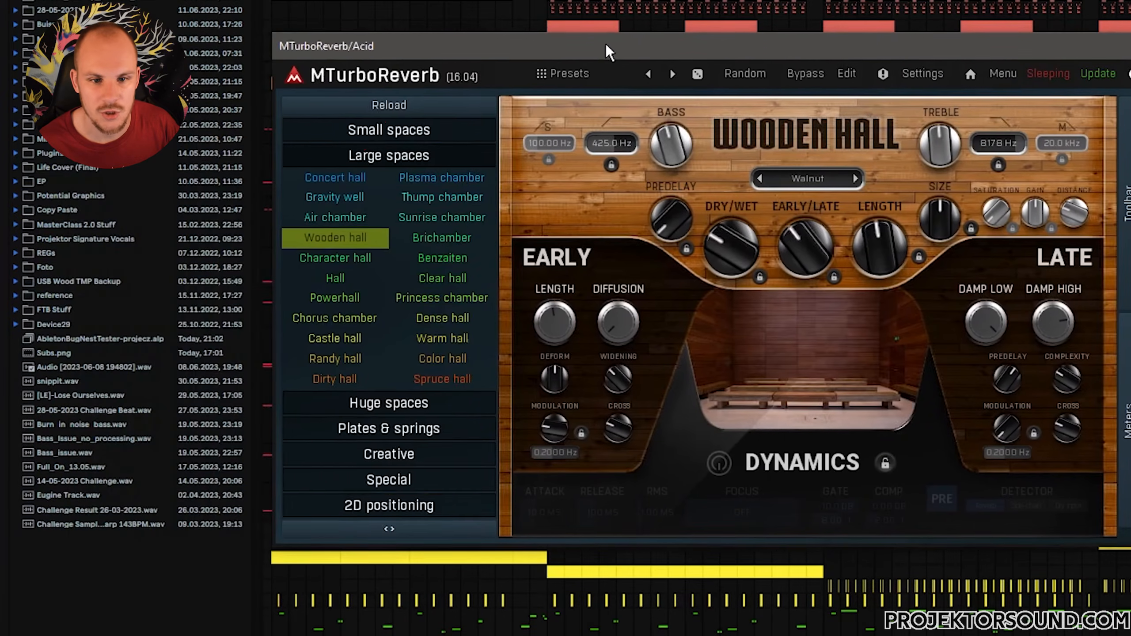
pyautogui.click(891, 266)
pyautogui.click(885, 235)
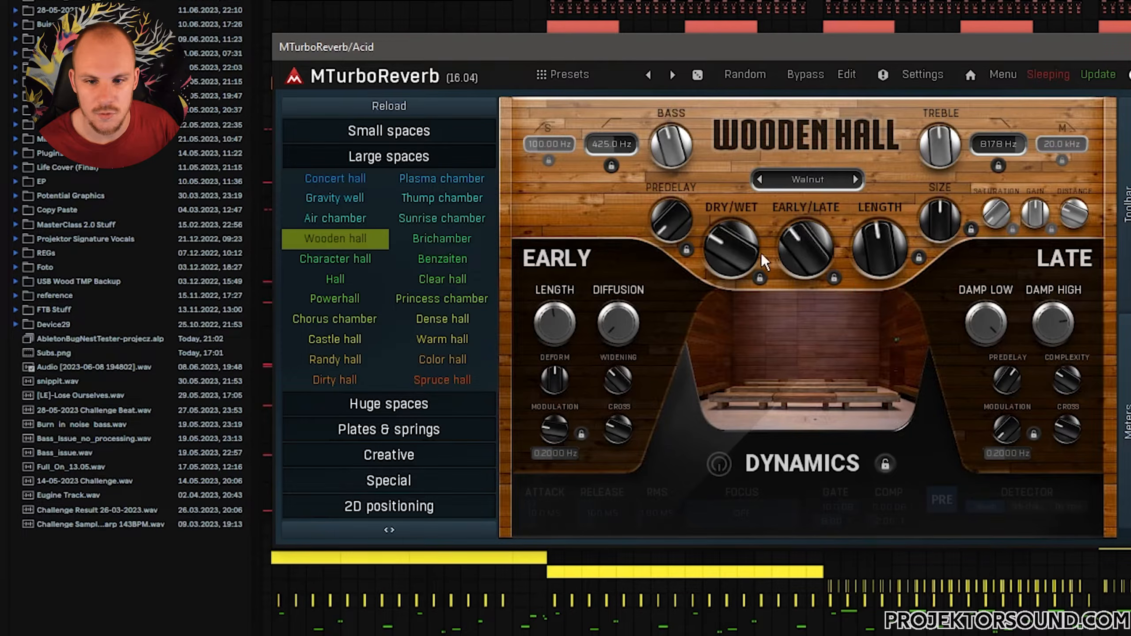
pyautogui.click(743, 253)
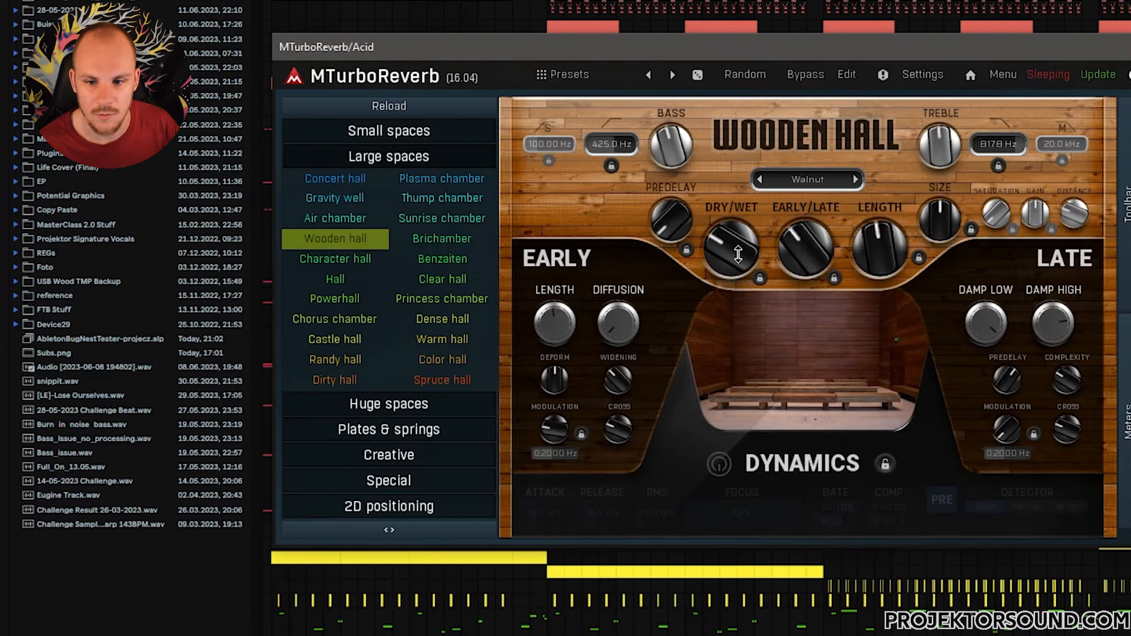
pyautogui.click(812, 263)
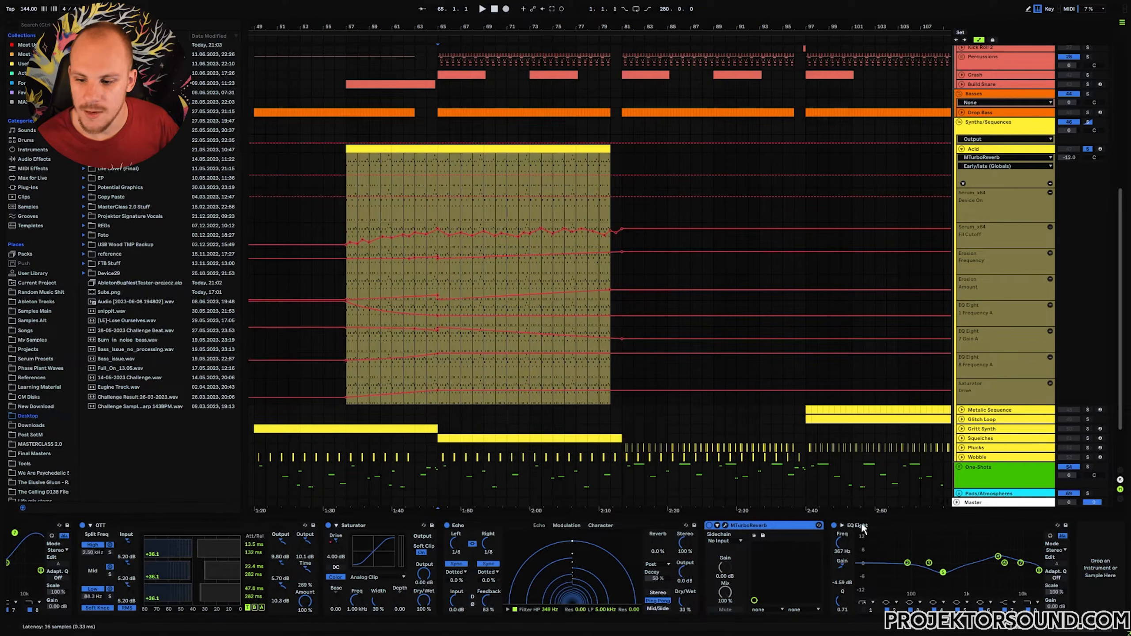
pyautogui.click(862, 529)
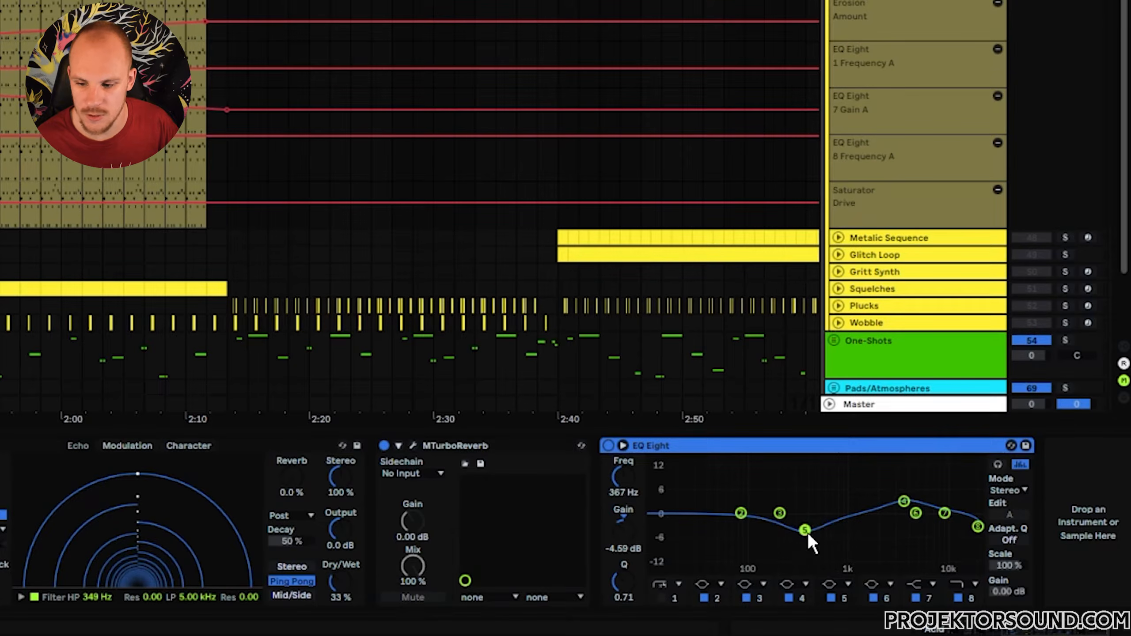
pyautogui.click(904, 501)
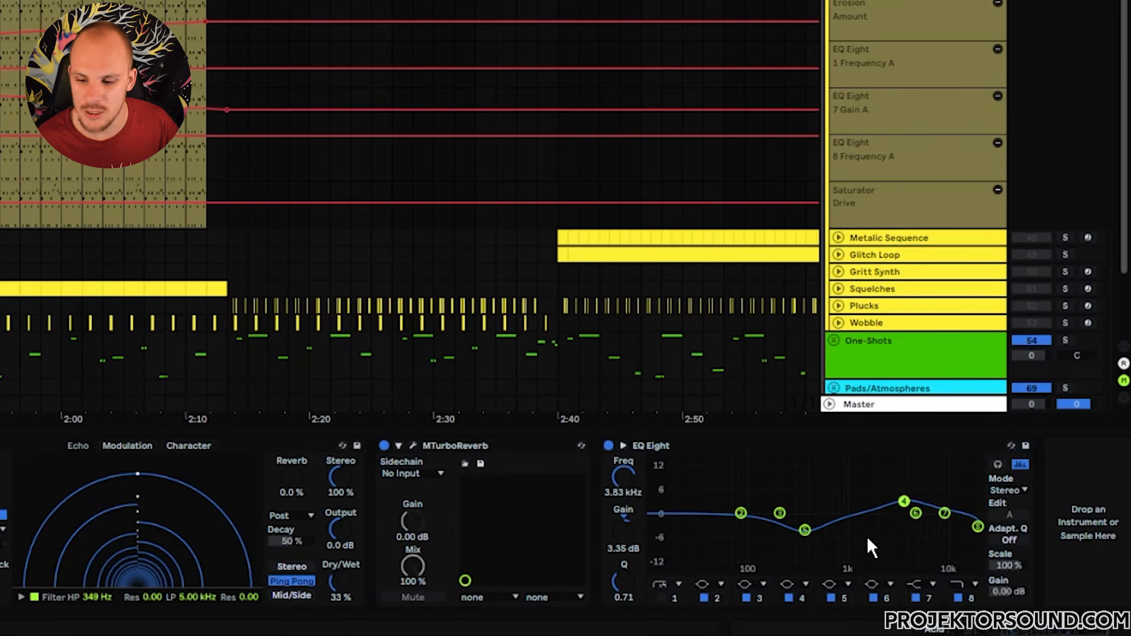
pyautogui.click(673, 444)
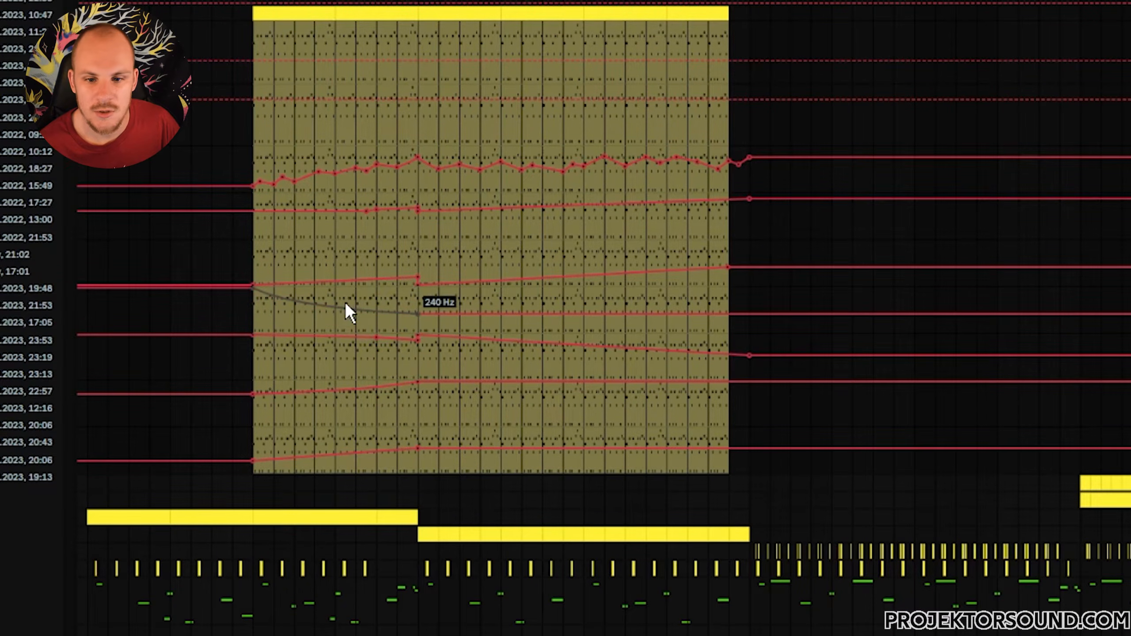
# Inspect the wobbling automation lane and the lane below it across the Acid clip.
pyautogui.moveTo(255, 156); pyautogui.dragTo(705, 161)
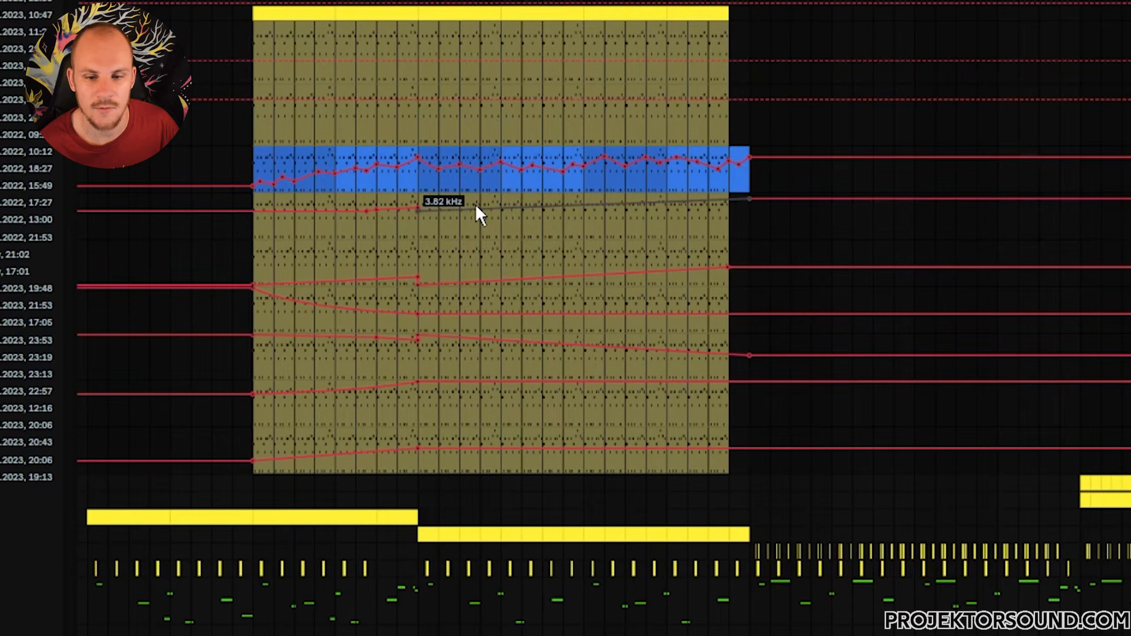
pyautogui.click(418, 184)
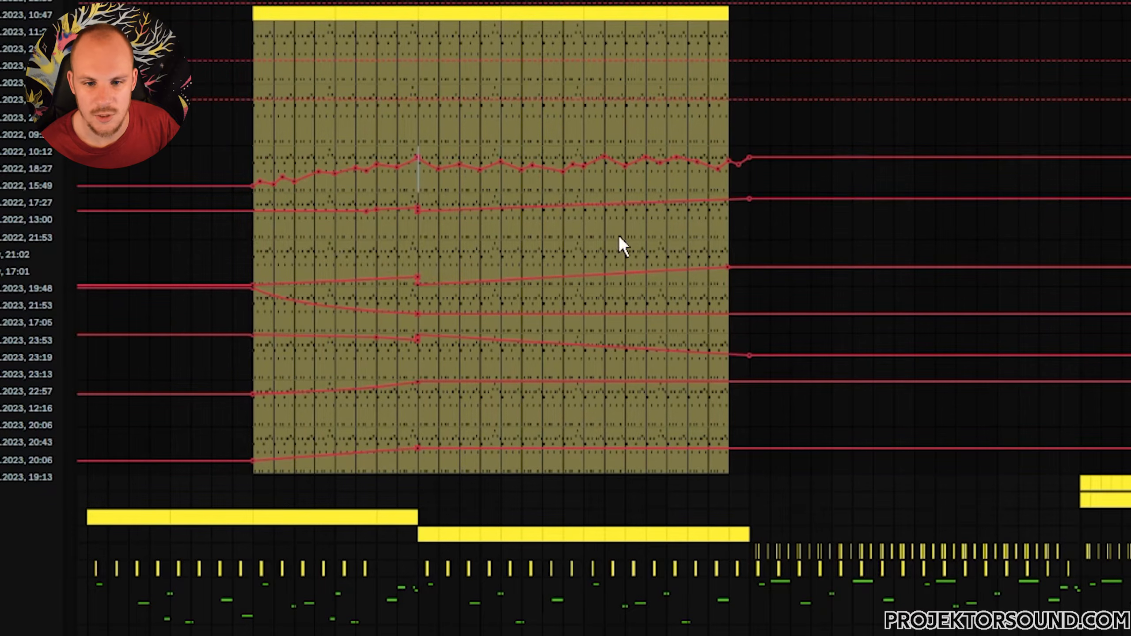
pyautogui.moveTo(358, 231); pyautogui.dragTo(423, 225)
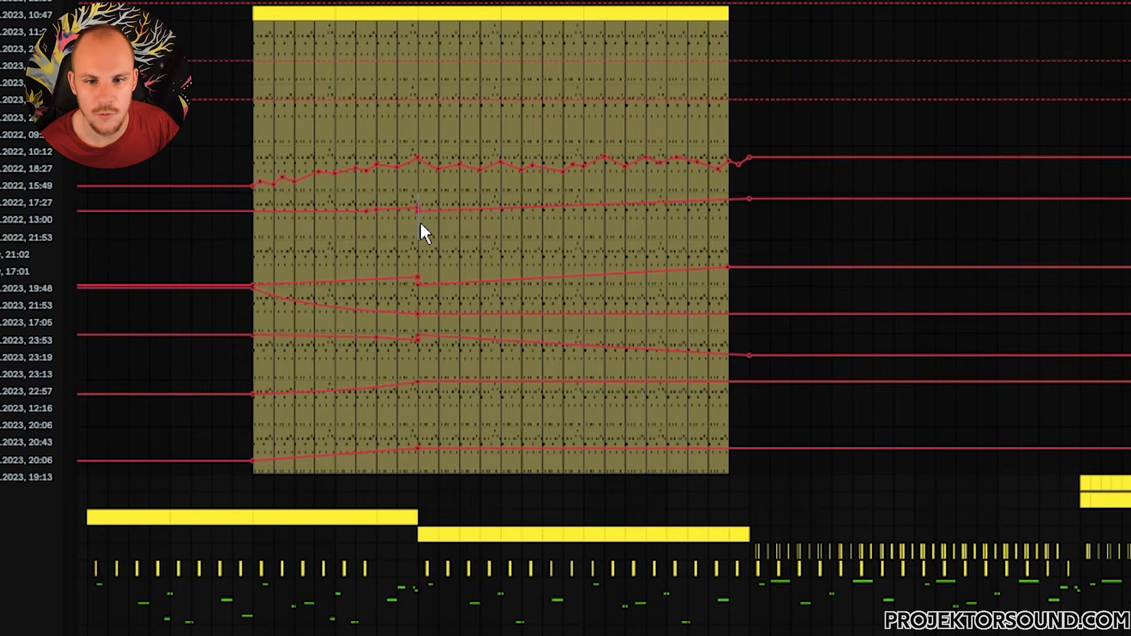
pyautogui.moveTo(421, 223); pyautogui.dragTo(697, 218)
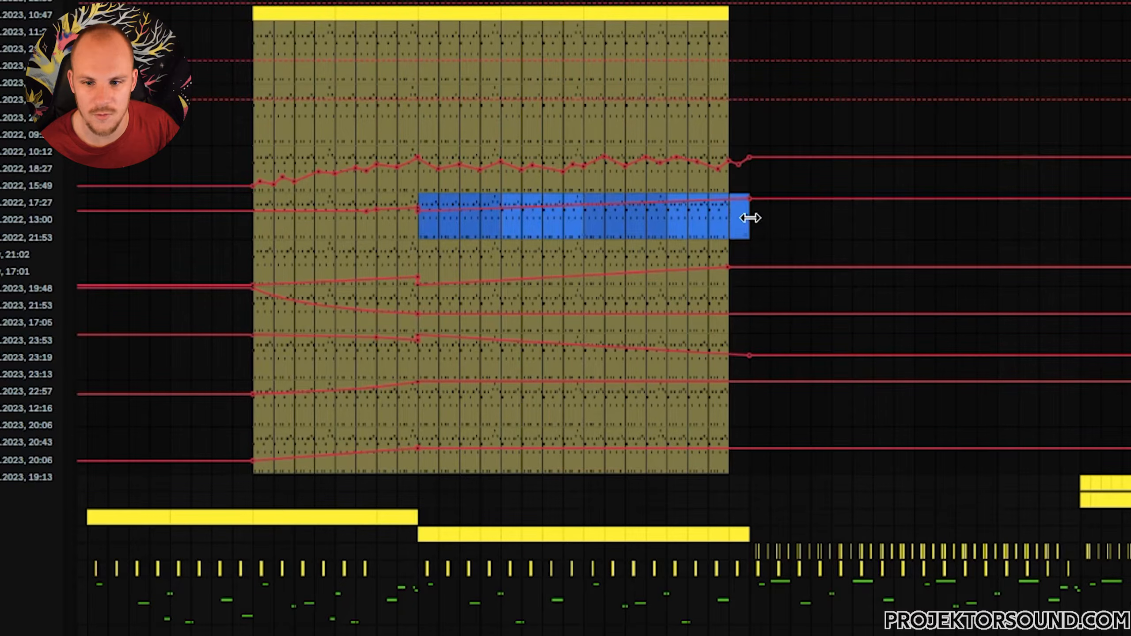
pyautogui.click(687, 225)
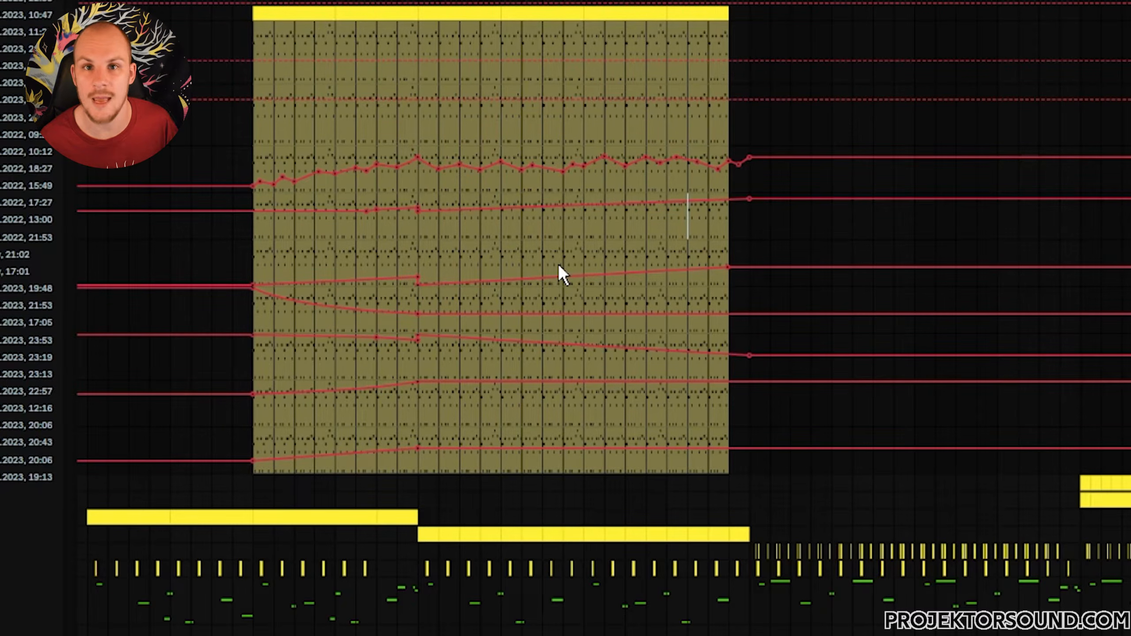
# Delete the wobbling automation from the second half of the Acid clip.
pyautogui.click(252, 43)
pyautogui.moveTo(275, 38); pyautogui.dragTo(747, 34)
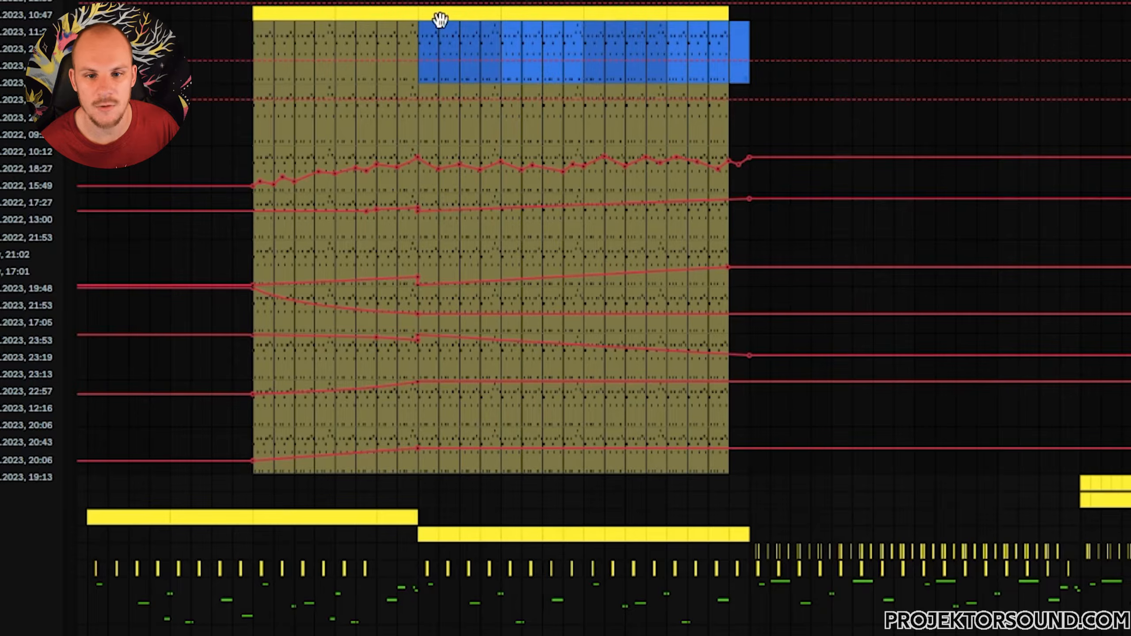
pyautogui.moveTo(421, 32); pyautogui.dragTo(727, 37)
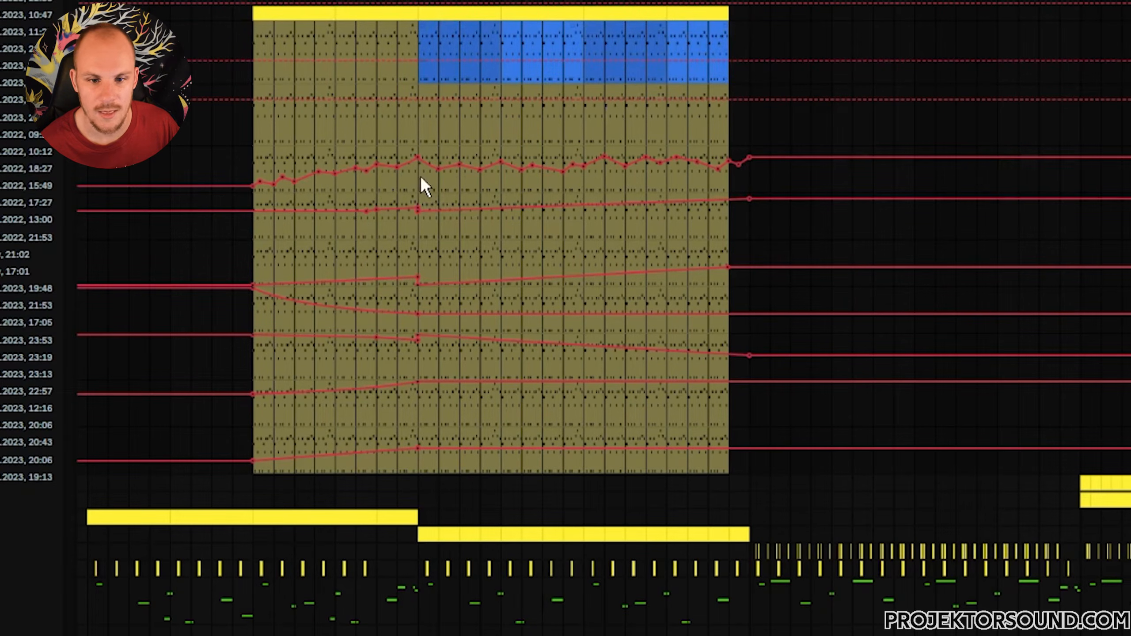
pyautogui.moveTo(421, 175); pyautogui.dragTo(605, 174)
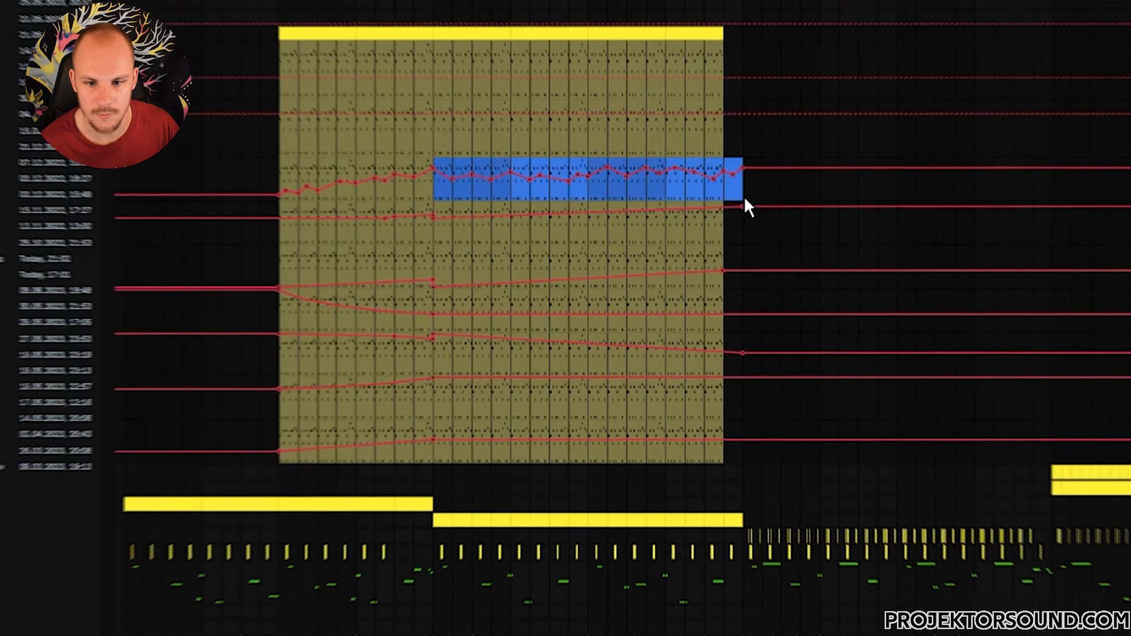
pyautogui.press('Delete')
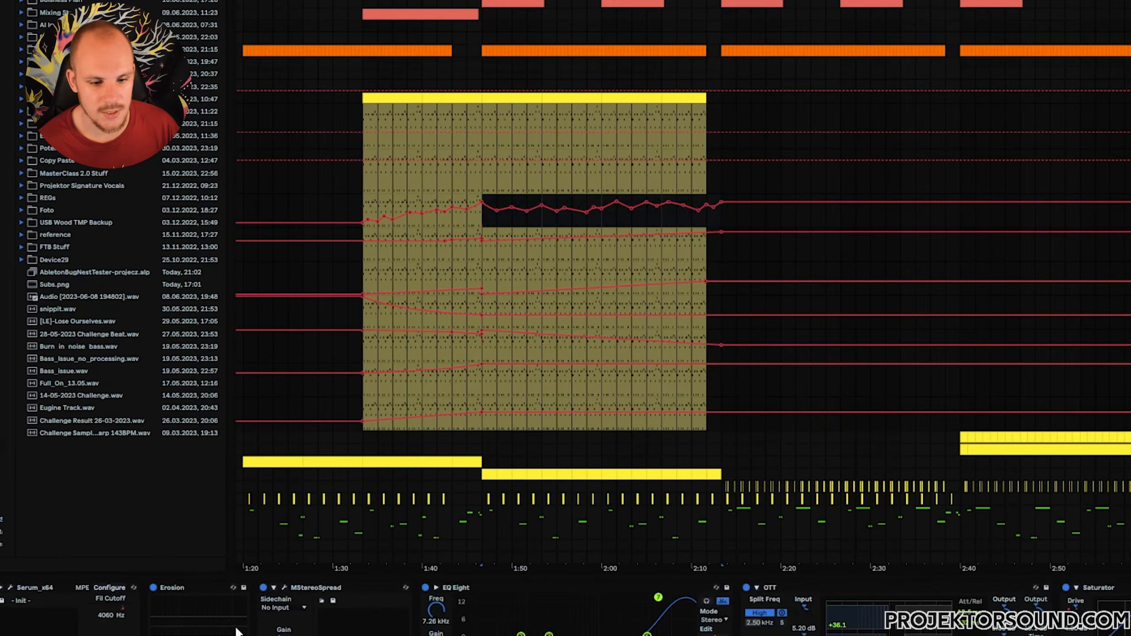
# Open Serum and switch between its oscillator and effects pages.
pyautogui.click(11, 587)
pyautogui.click(394, 4)
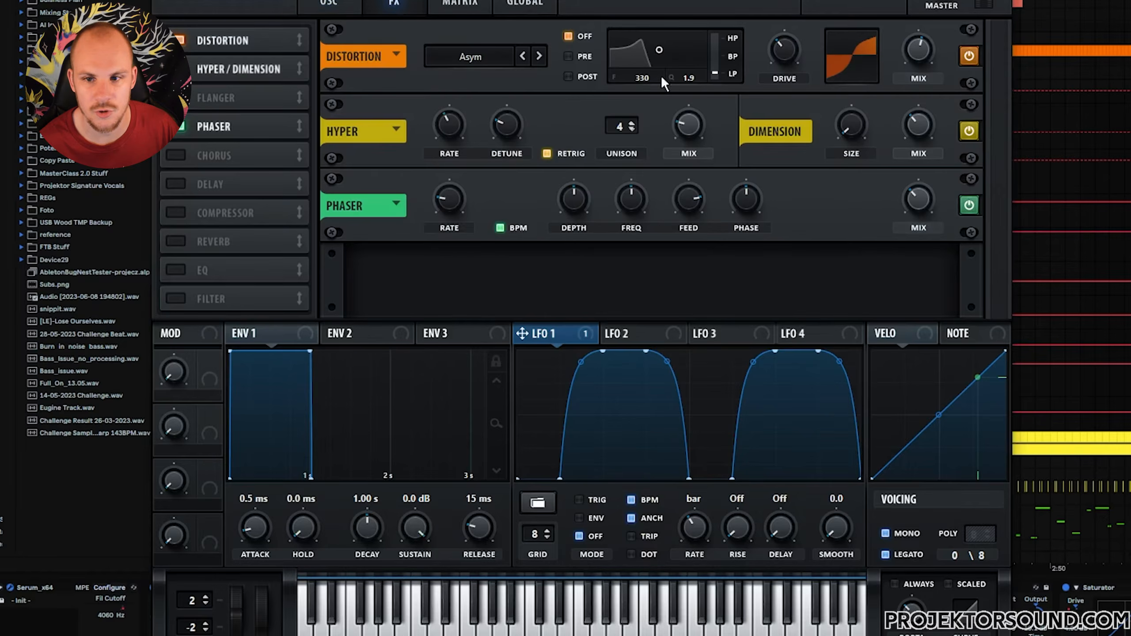
pyautogui.click(330, 2)
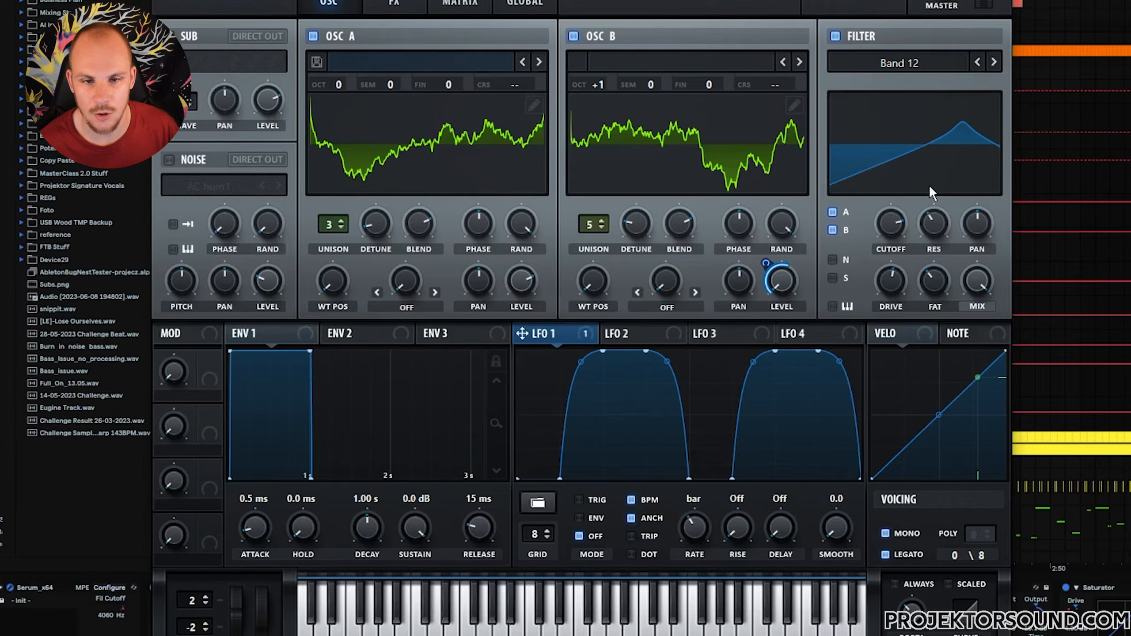
pyautogui.click(399, 4)
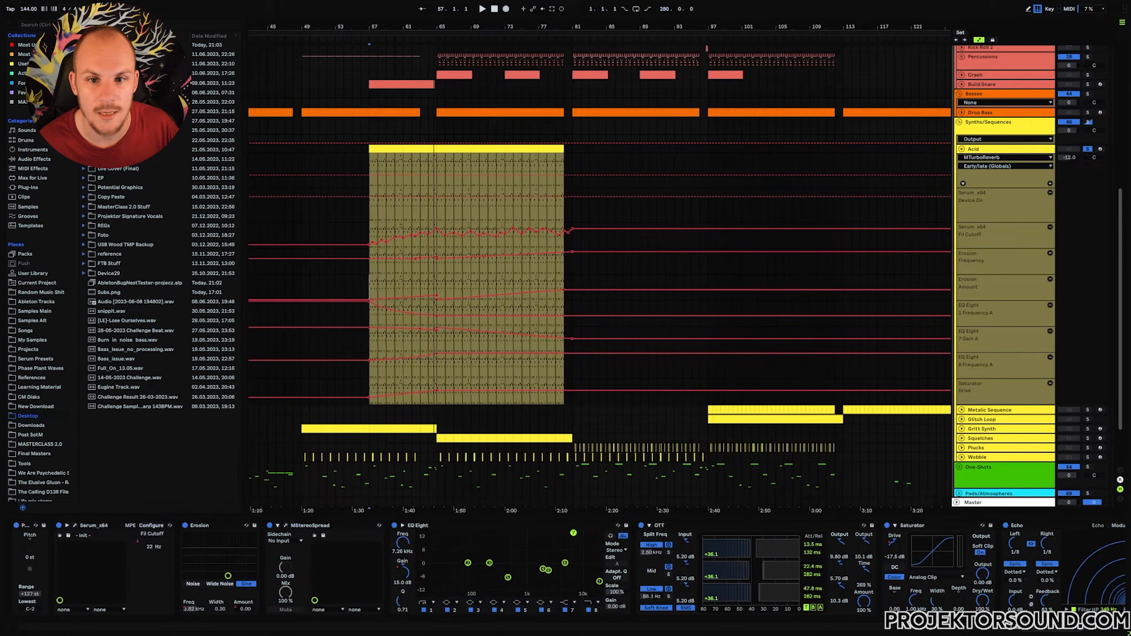
# Zoom out the arrangement and examine where the Acid clip sits in the song.
pyautogui.moveTo(414, 27); pyautogui.dragTo(414, 19)
pyautogui.moveTo(435, 57); pyautogui.dragTo(547, 278)
pyautogui.scroll(8, 548, 289)
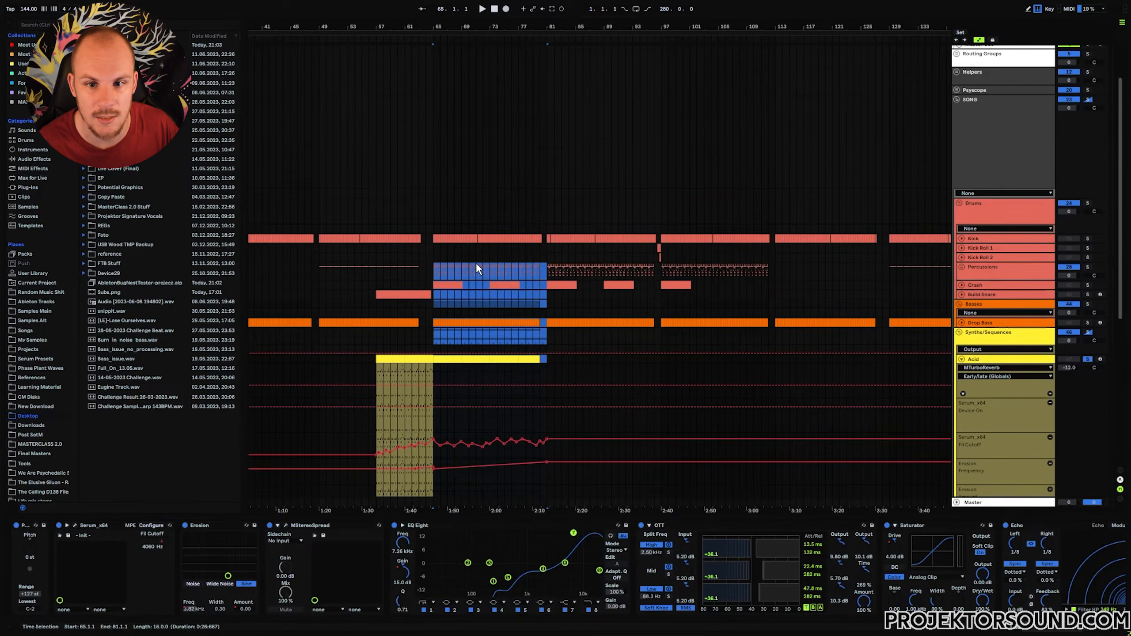
pyautogui.scroll(3, 476, 268)
pyautogui.moveTo(430, 287); pyautogui.dragTo(434, 245)
pyautogui.scroll(-5, 434, 244)
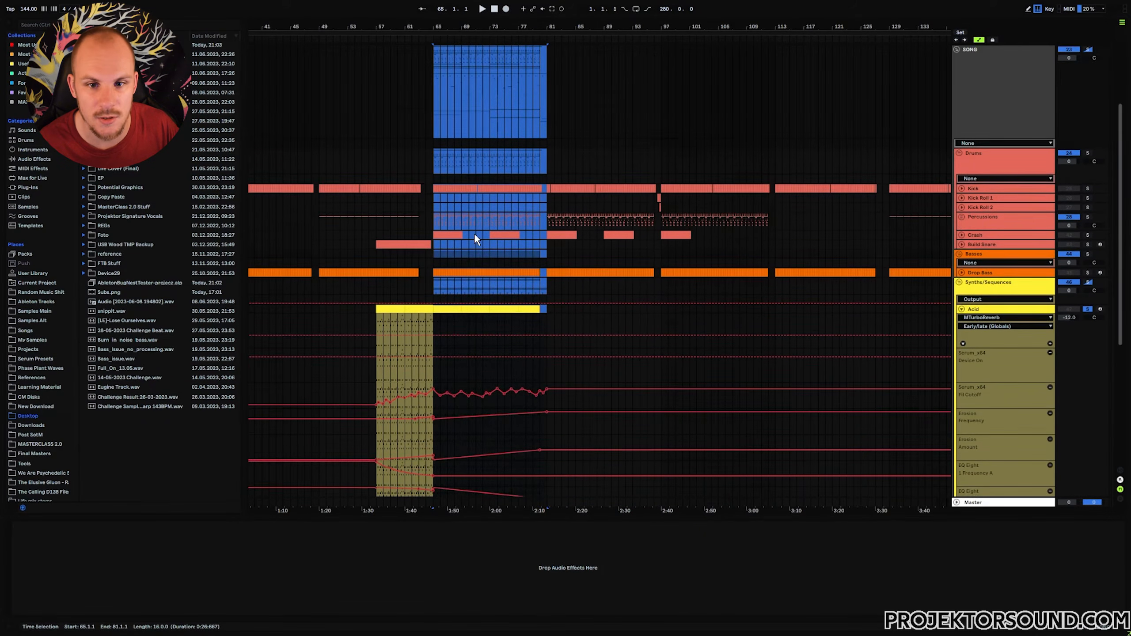
pyautogui.moveTo(432, 143); pyautogui.dragTo(329, 305)
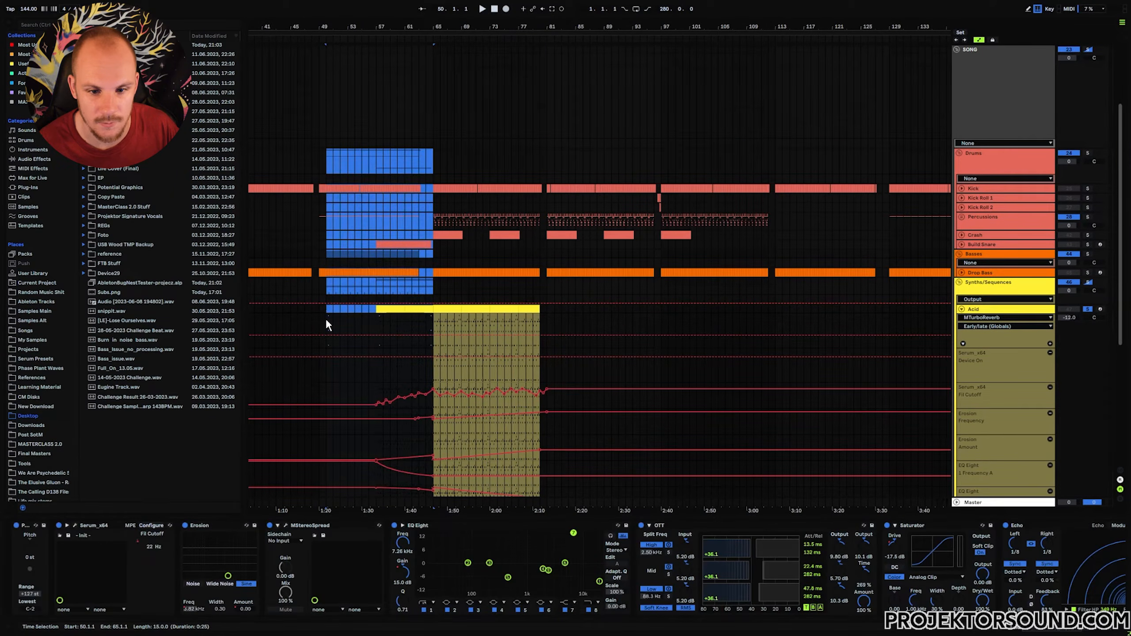
pyautogui.click(328, 320)
pyautogui.scroll(-4, 339, 283)
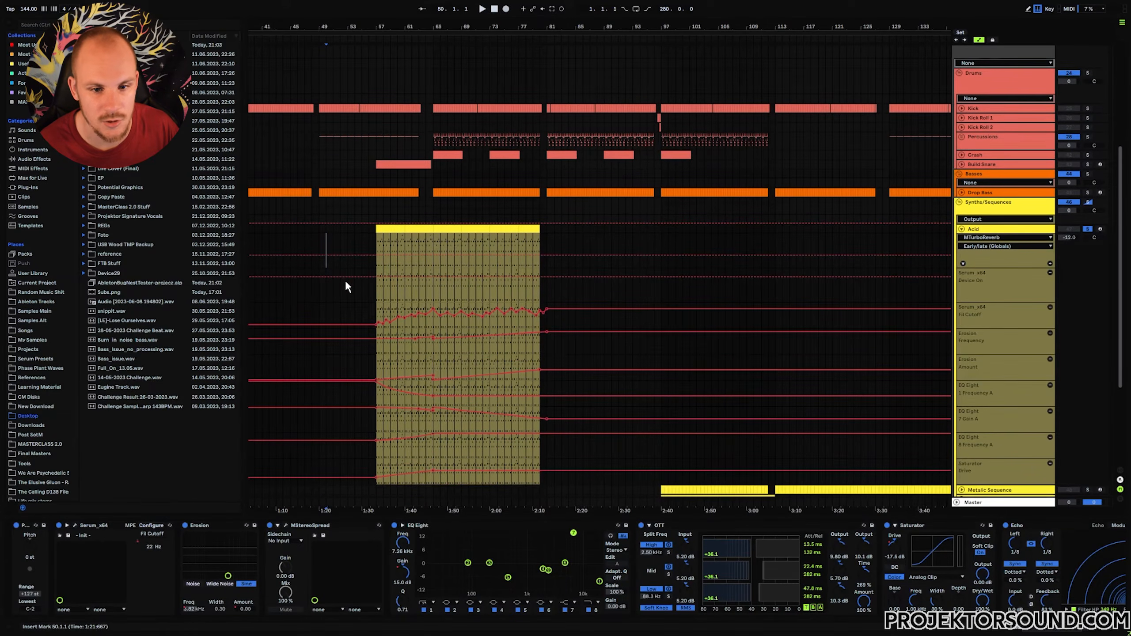
pyautogui.scroll(-2, 338, 269)
pyautogui.scroll(4, 337, 265)
# Zoom in and set playback start points at several positions around the Acid clip to audition it.
pyautogui.moveTo(411, 27); pyautogui.dragTo(447, 29)
pyautogui.click(448, 209)
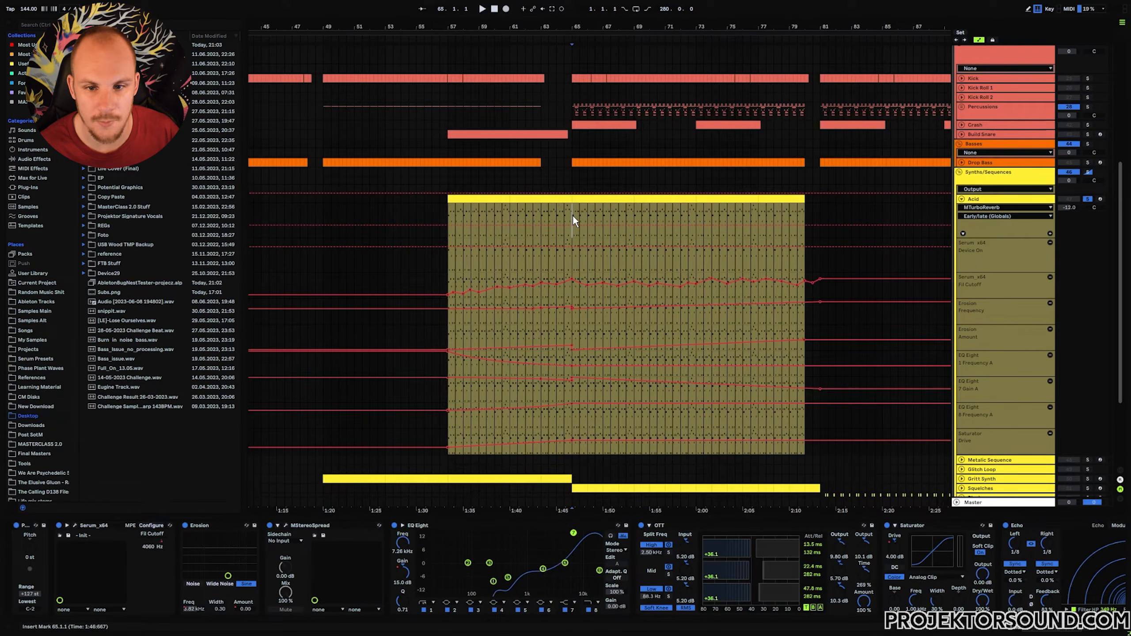
pyautogui.click(324, 109)
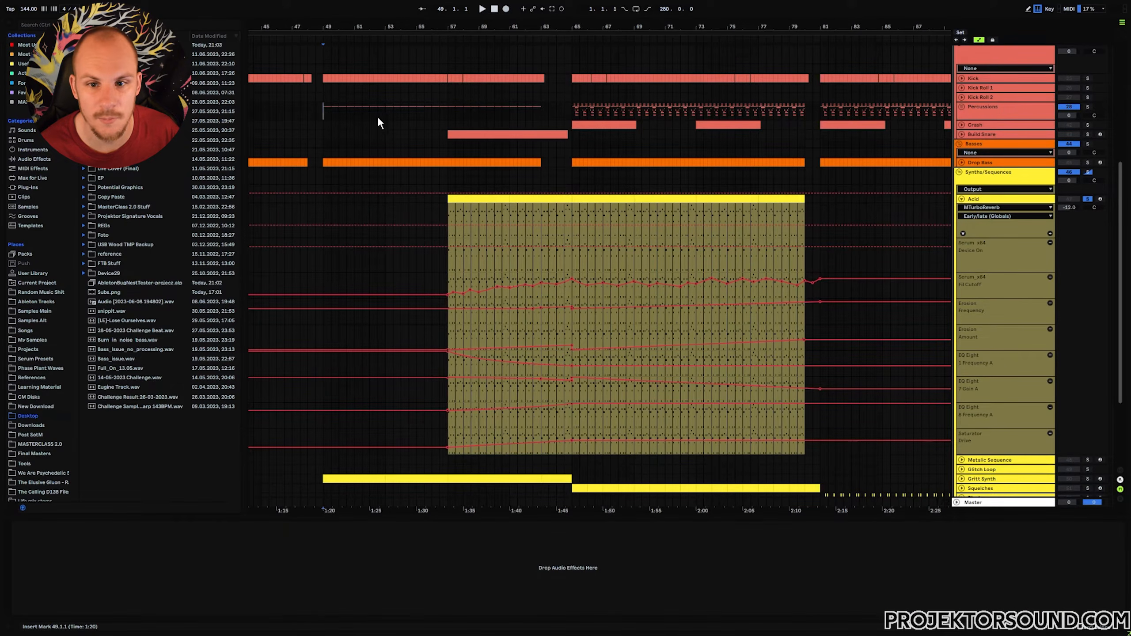
pyautogui.click(572, 107)
pyautogui.moveTo(447, 44); pyautogui.dragTo(450, 216)
pyautogui.click(449, 212)
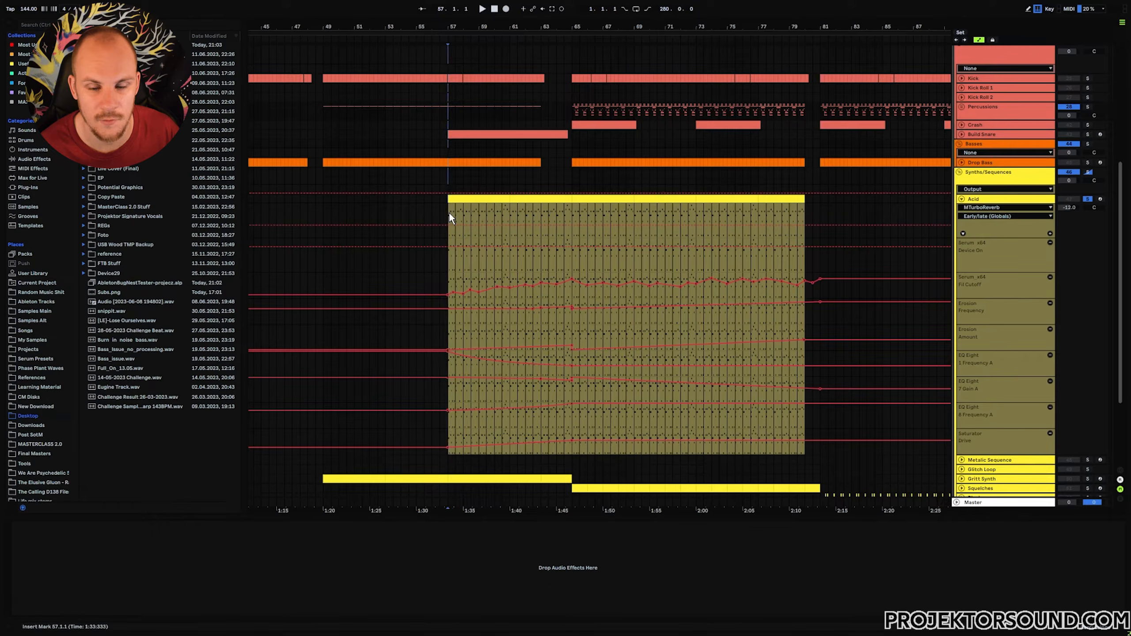
pyautogui.moveTo(511, 50); pyautogui.dragTo(511, 254)
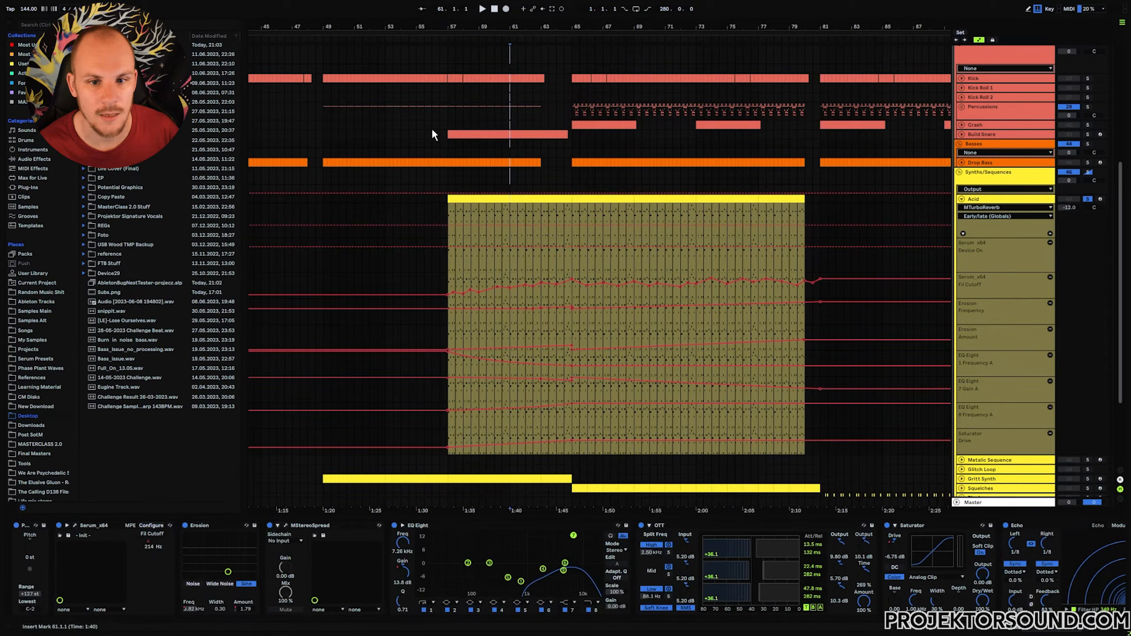
pyautogui.moveTo(386, 44); pyautogui.dragTo(395, 218)
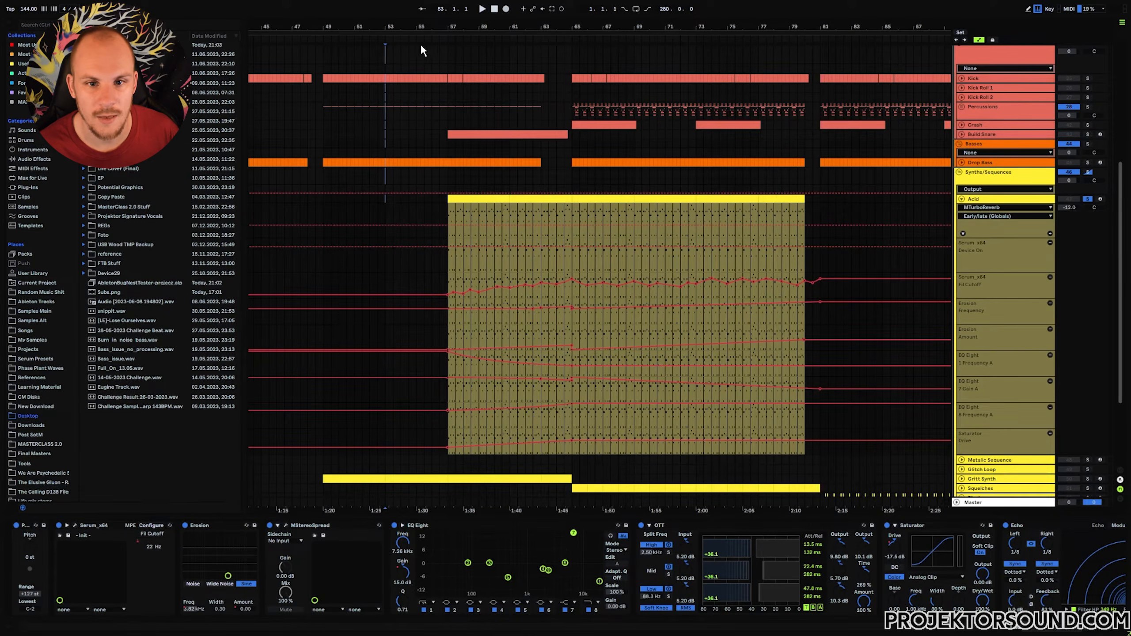
pyautogui.moveTo(417, 65); pyautogui.dragTo(411, 188)
pyautogui.moveTo(355, 48); pyautogui.dragTo(354, 203)
pyautogui.moveTo(479, 48); pyautogui.dragTo(480, 183)
pyautogui.moveTo(540, 50); pyautogui.dragTo(541, 203)
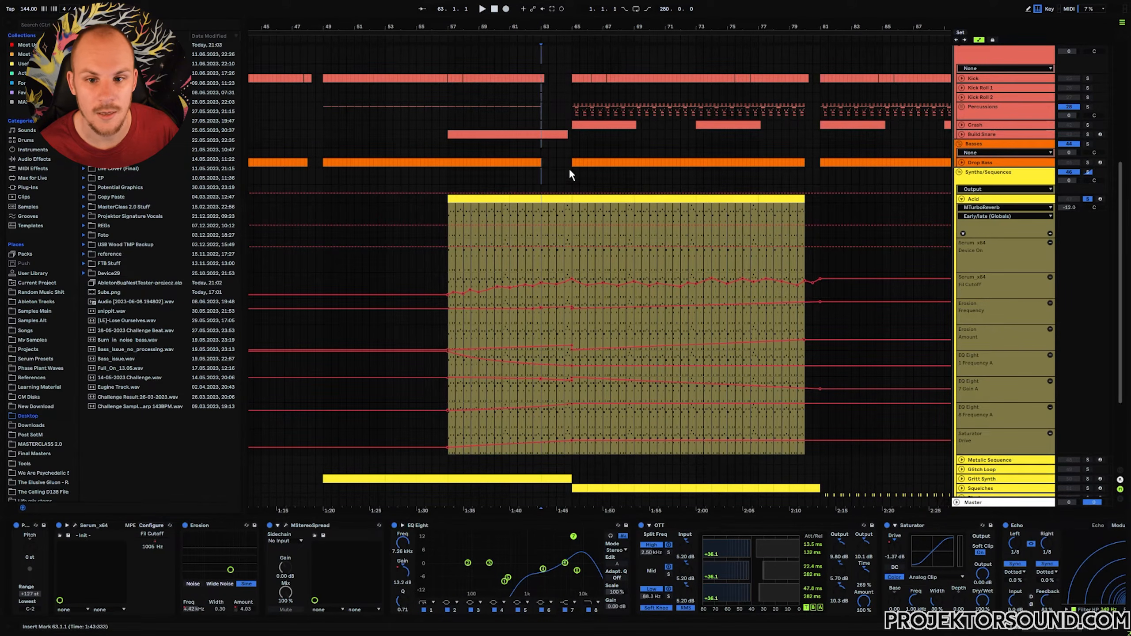
# Select short time ranges in the Acid clip's automation lanes around bar 63 to audition the filter cutoff movement.
pyautogui.moveTo(543, 162); pyautogui.dragTo(572, 163)
pyautogui.click(448, 292)
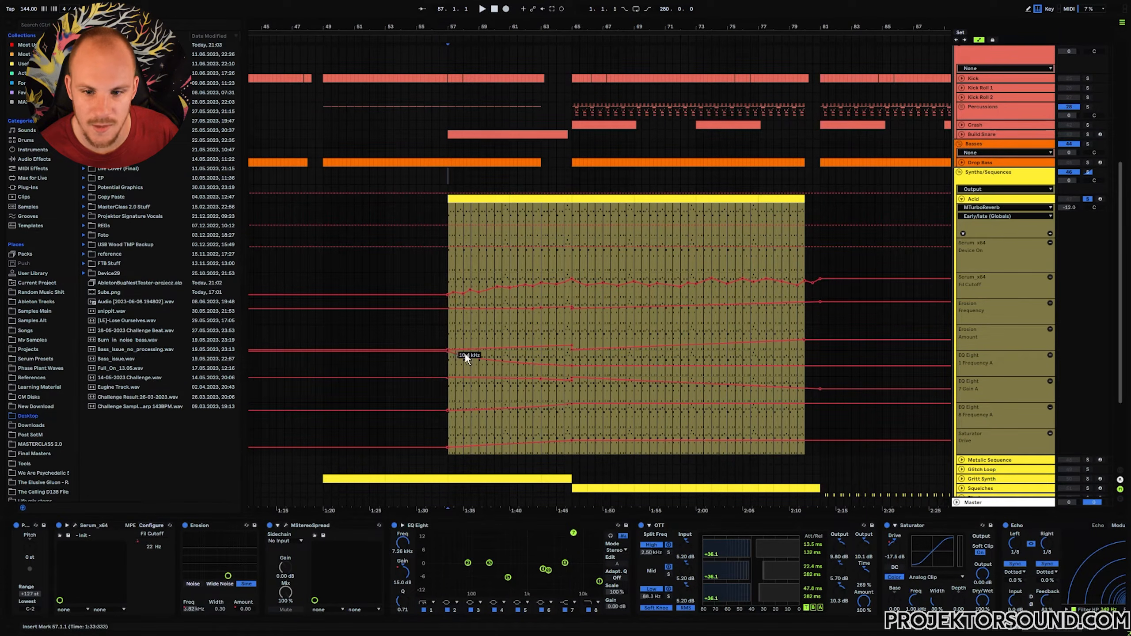
pyautogui.moveTo(569, 237); pyautogui.dragTo(566, 376)
pyautogui.click(571, 378)
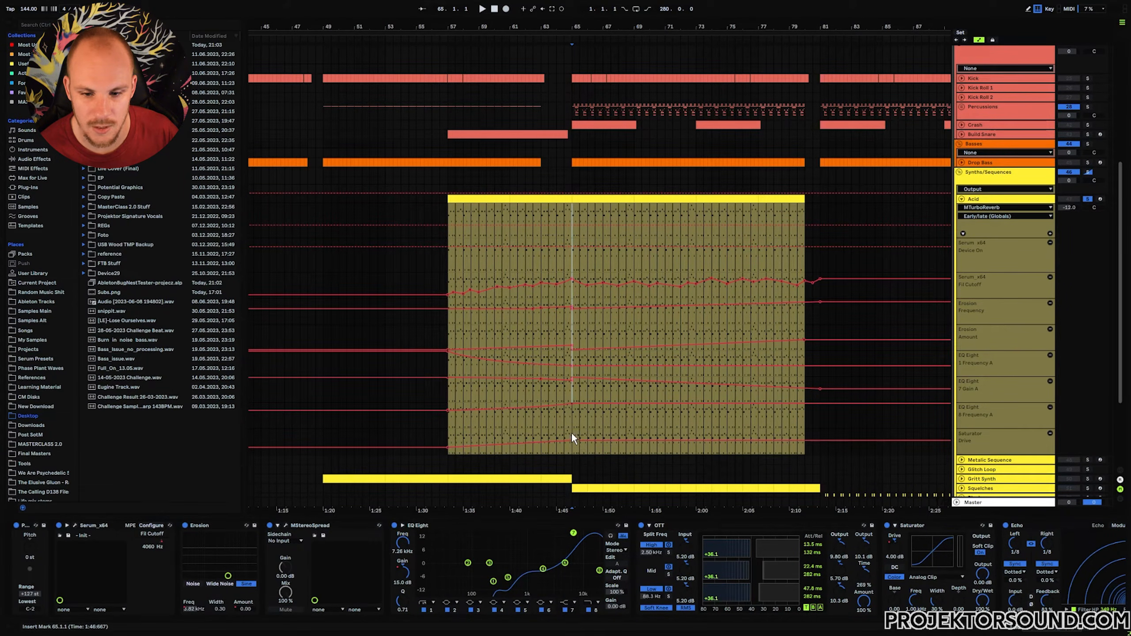
pyautogui.moveTo(572, 435); pyautogui.dragTo(437, 440)
pyautogui.click(447, 436)
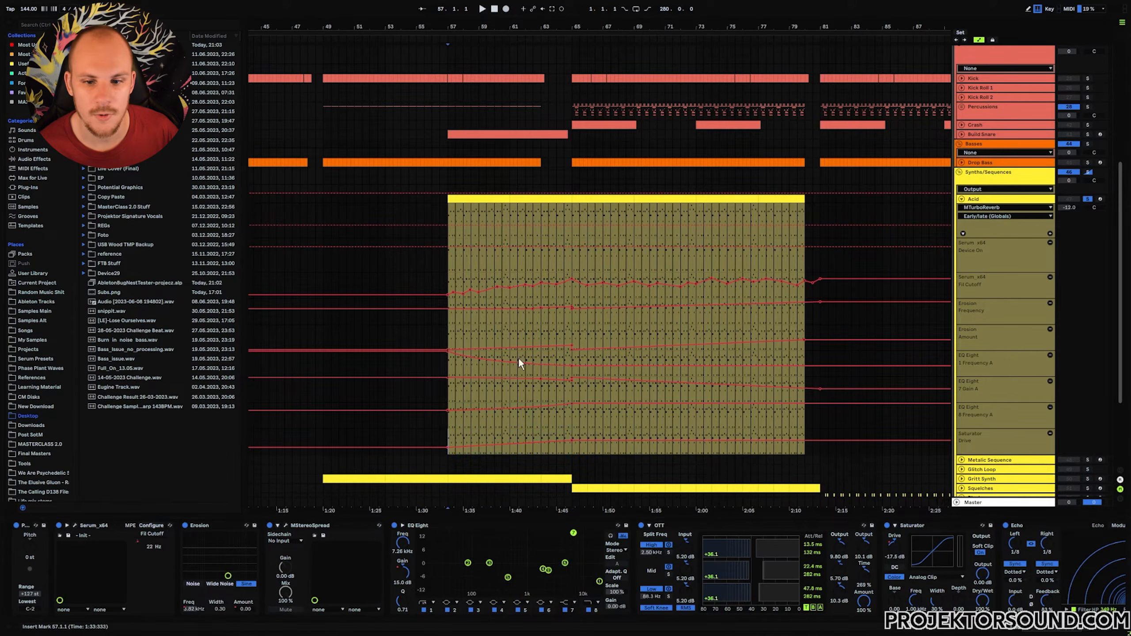
pyautogui.click(541, 297)
pyautogui.moveTo(541, 296); pyautogui.dragTo(571, 318)
pyautogui.click(535, 317)
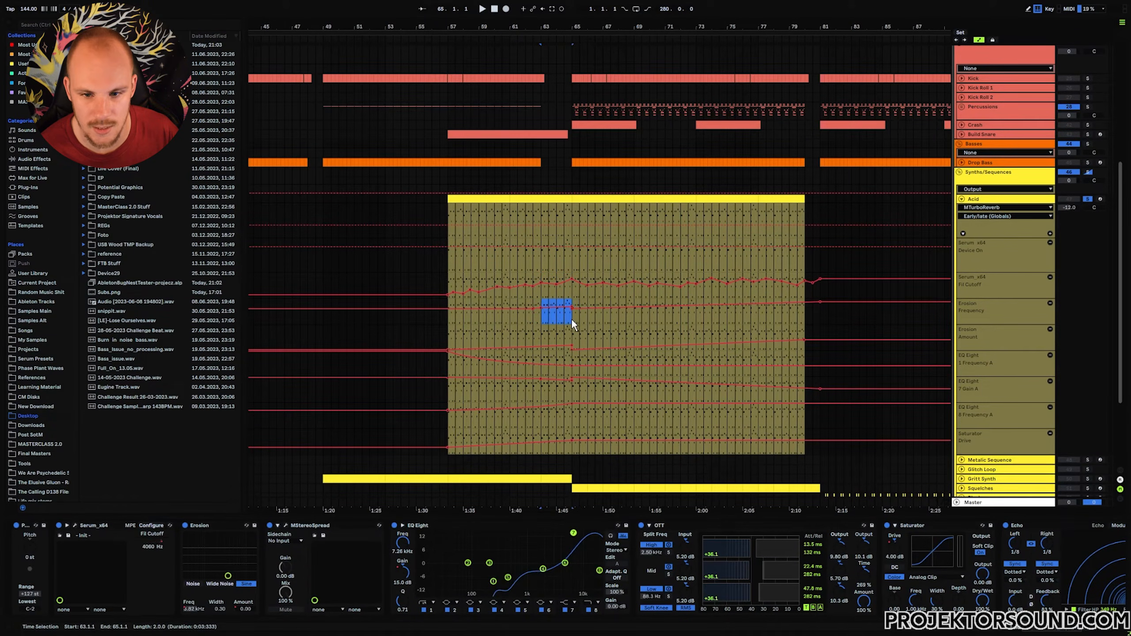
# Loop and audition bars 57 to 65 of the Acid clip, setting start points at bars 63, 64 and 65.
pyautogui.click(536, 380)
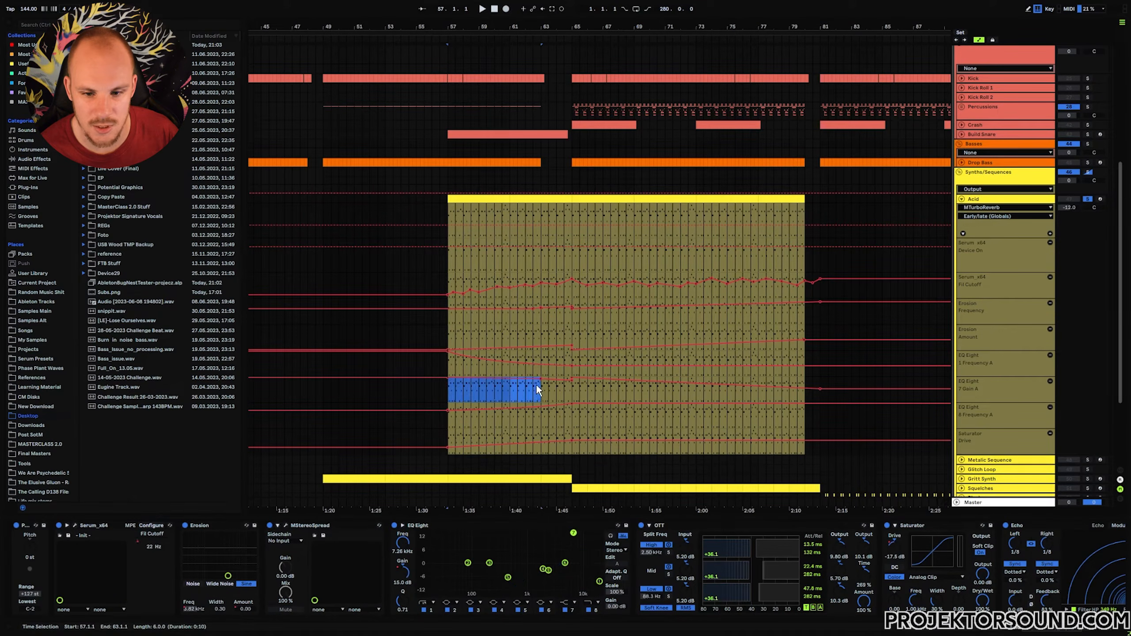
pyautogui.moveTo(543, 382); pyautogui.dragTo(570, 391)
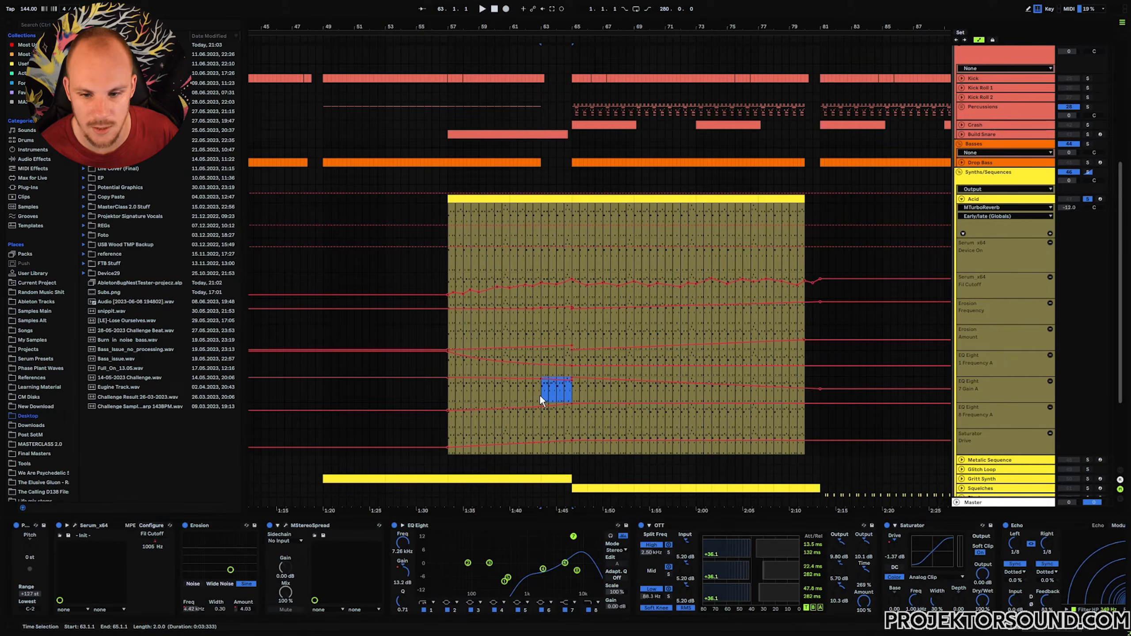
pyautogui.click(542, 293)
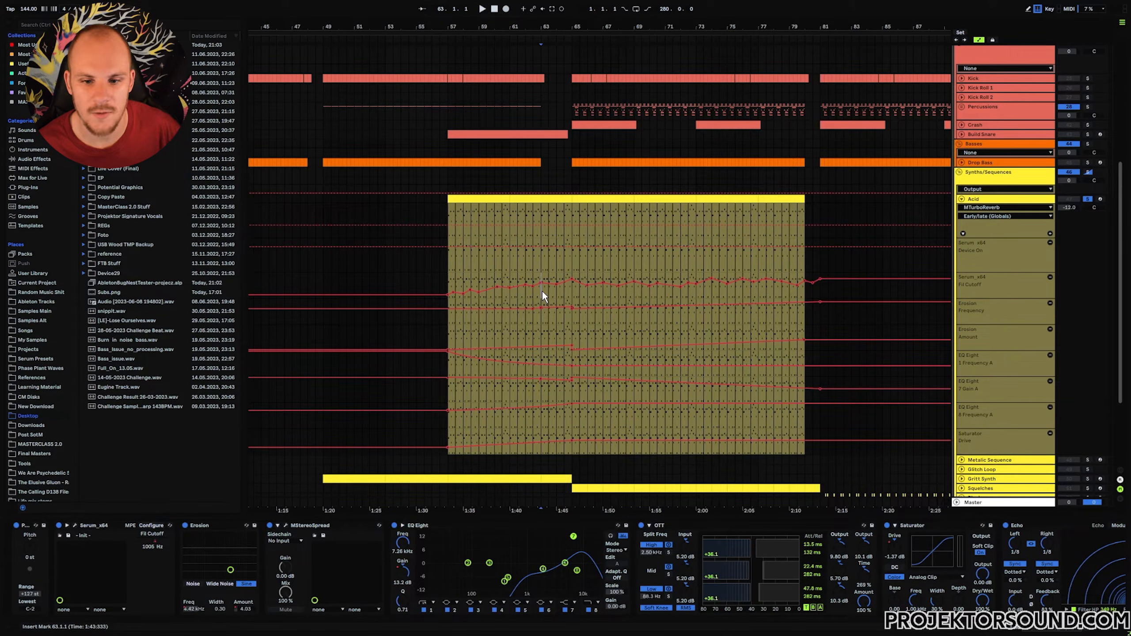
pyautogui.moveTo(546, 292); pyautogui.dragTo(573, 293)
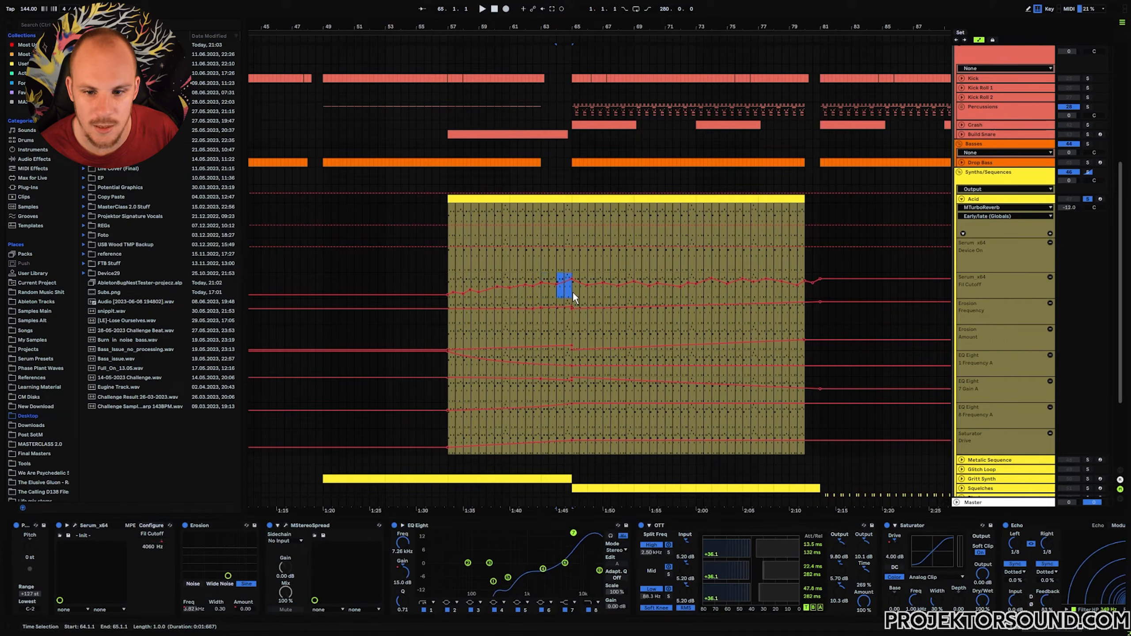
pyautogui.click(557, 58)
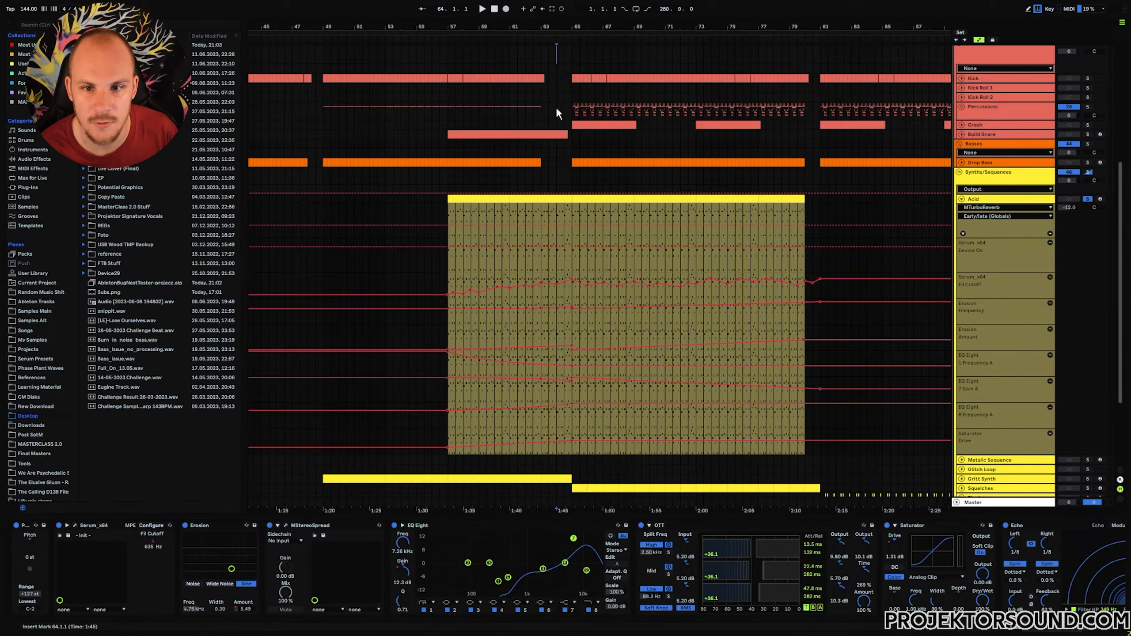
pyautogui.keyDown('shift'); pyautogui.click(552, 332); pyautogui.keyUp('shift')
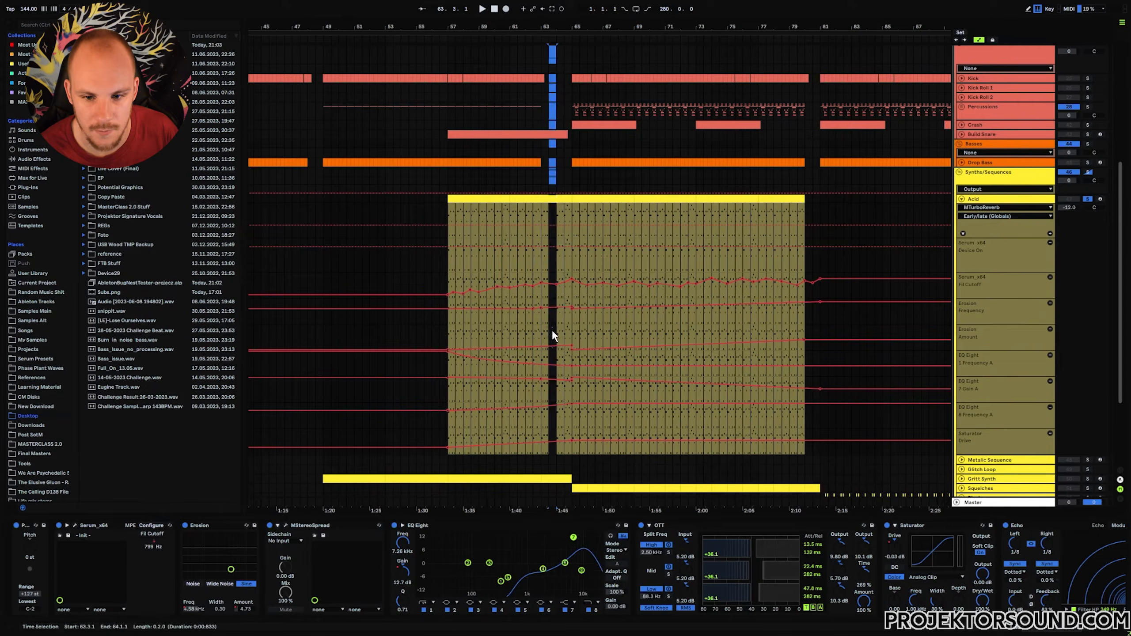
pyautogui.click(558, 270)
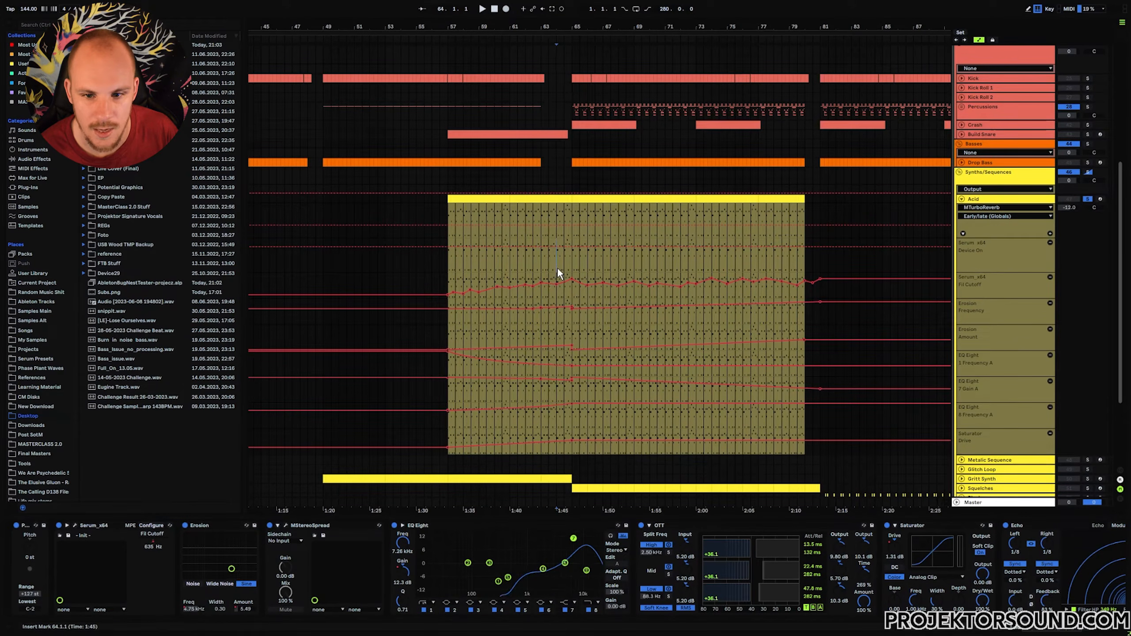
pyautogui.click(543, 294)
pyautogui.click(557, 294)
pyautogui.click(572, 294)
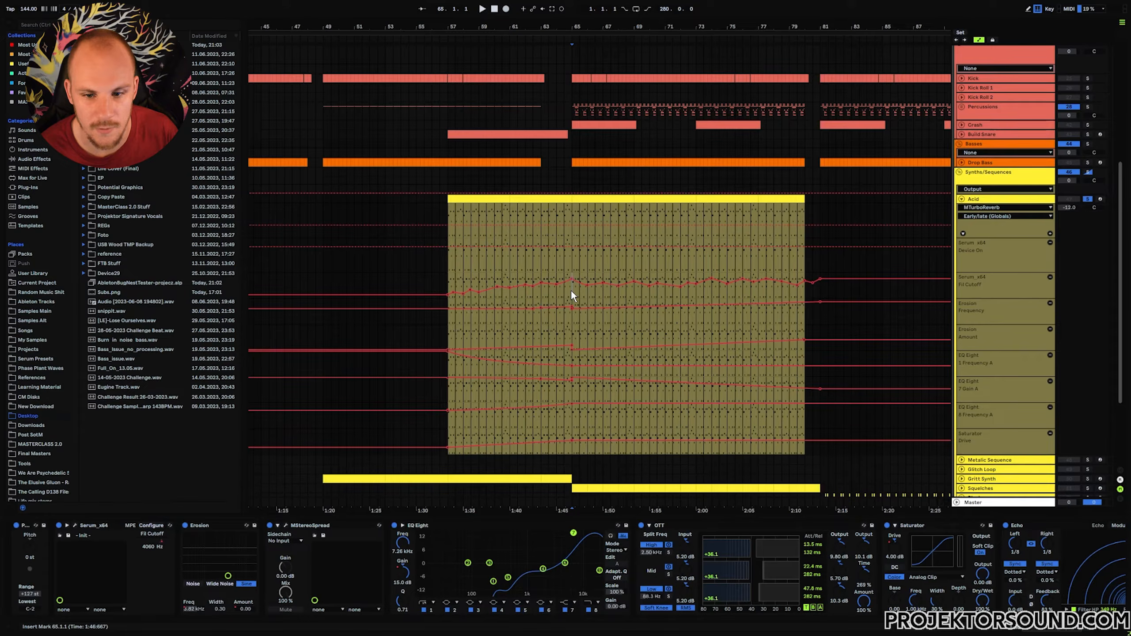